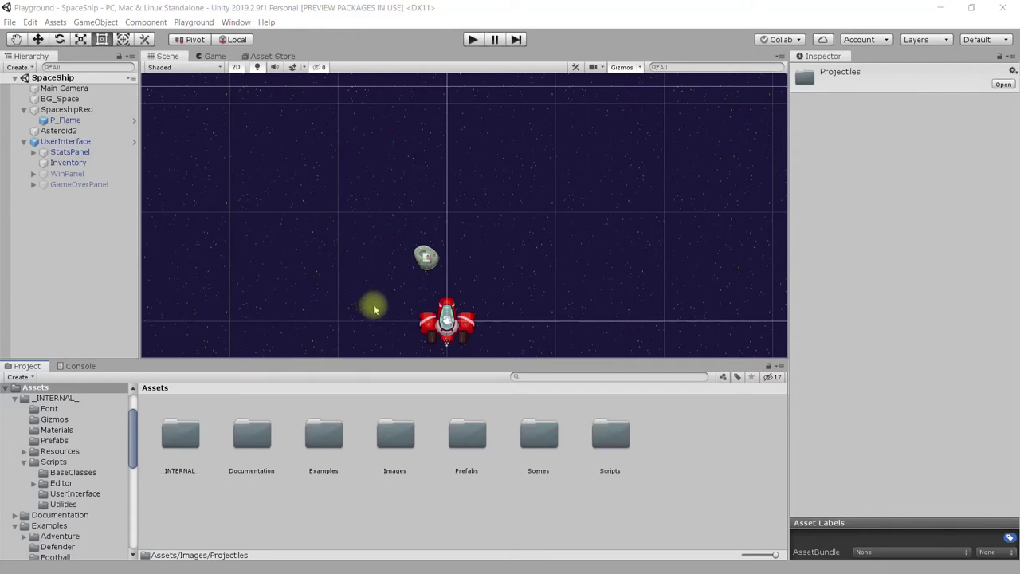
- Open the Images > Projectiles folder and drag the LasersMid sprite into the scene
{"action": "middle_click_drag", "start_coordinate": [371, 303], "coordinate": [343, 219]}
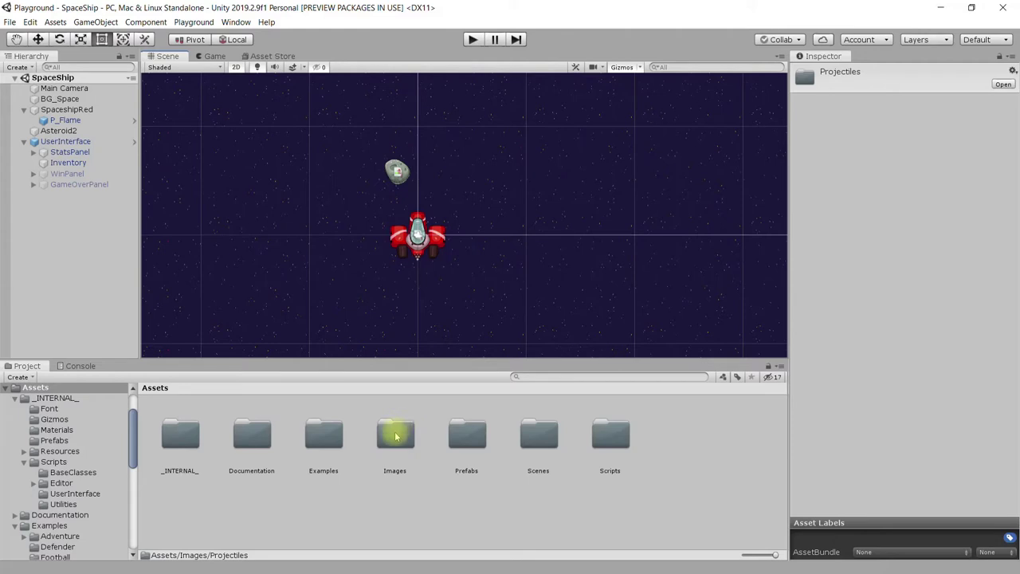
{"action": "double_click", "coordinate": [395, 432]}
{"action": "scroll", "coordinate": [606, 499], "scroll_direction": "down", "scroll_amount": 1}
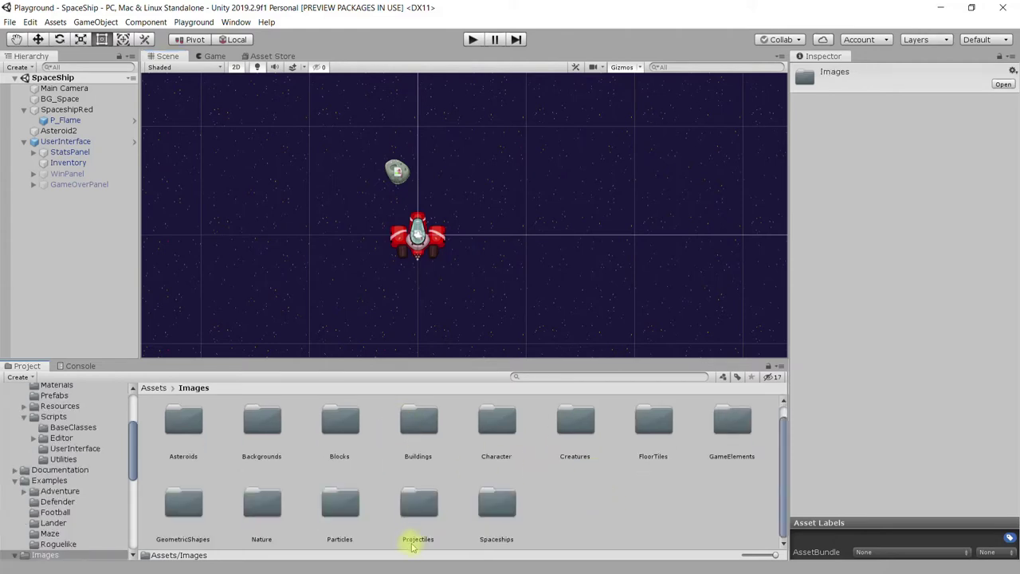
{"action": "double_click", "coordinate": [421, 510]}
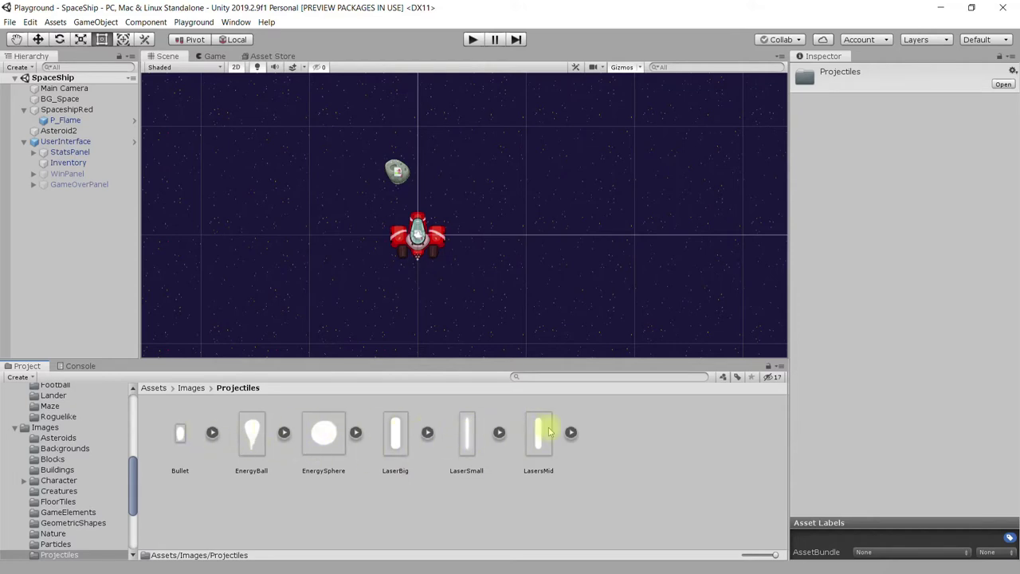
{"action": "left_click_drag", "start_coordinate": [548, 432], "coordinate": [62, 260]}
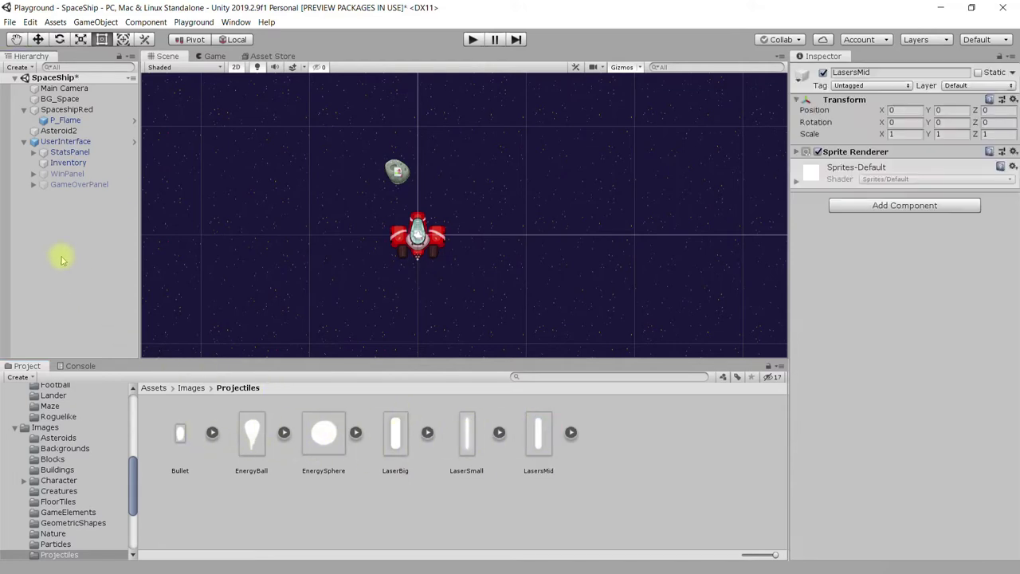
- Frame LasersMid and move it left of the ship to X -5.12 with the Move tool
{"action": "key", "text": "f"}
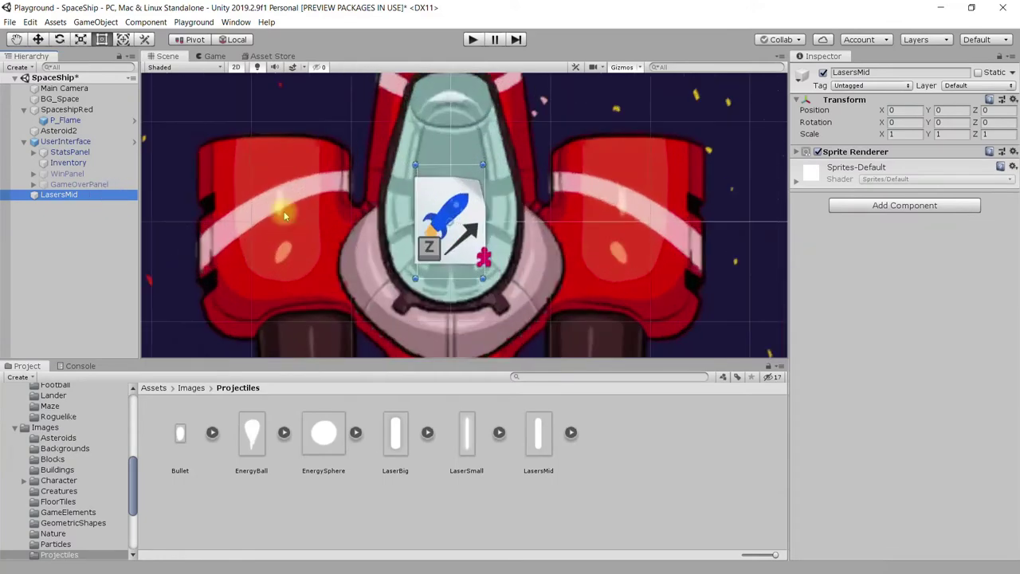
{"action": "scroll", "coordinate": [611, 280], "scroll_direction": "down", "scroll_amount": 3}
{"action": "scroll", "coordinate": [583, 234], "scroll_direction": "down", "scroll_amount": 3}
{"action": "scroll", "coordinate": [582, 234], "scroll_direction": "down", "scroll_amount": 3}
{"action": "left_click", "coordinate": [38, 39]}
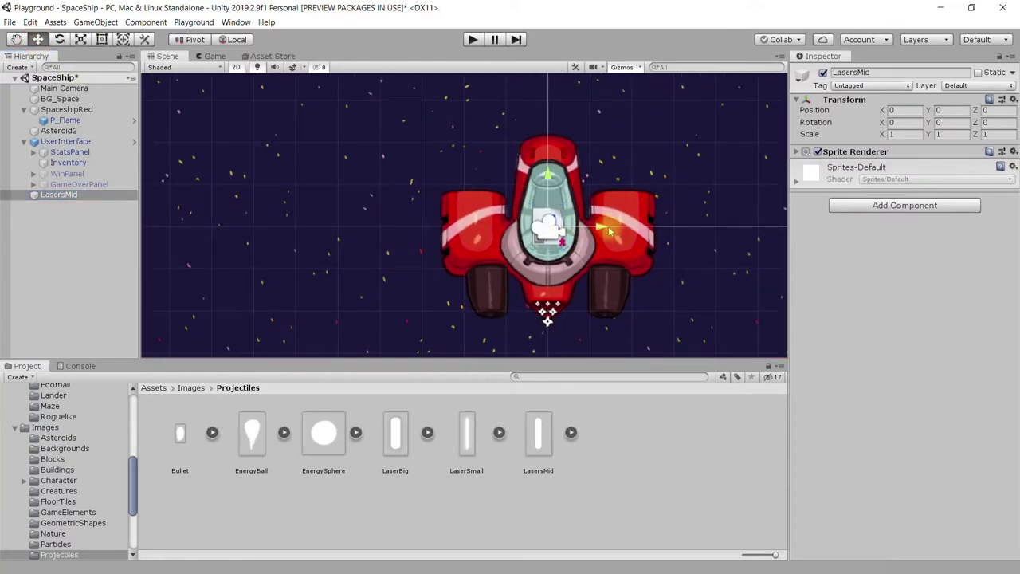
{"action": "left_click_drag", "start_coordinate": [609, 231], "coordinate": [388, 228]}
{"action": "scroll", "coordinate": [380, 267], "scroll_direction": "up", "scroll_amount": 1}
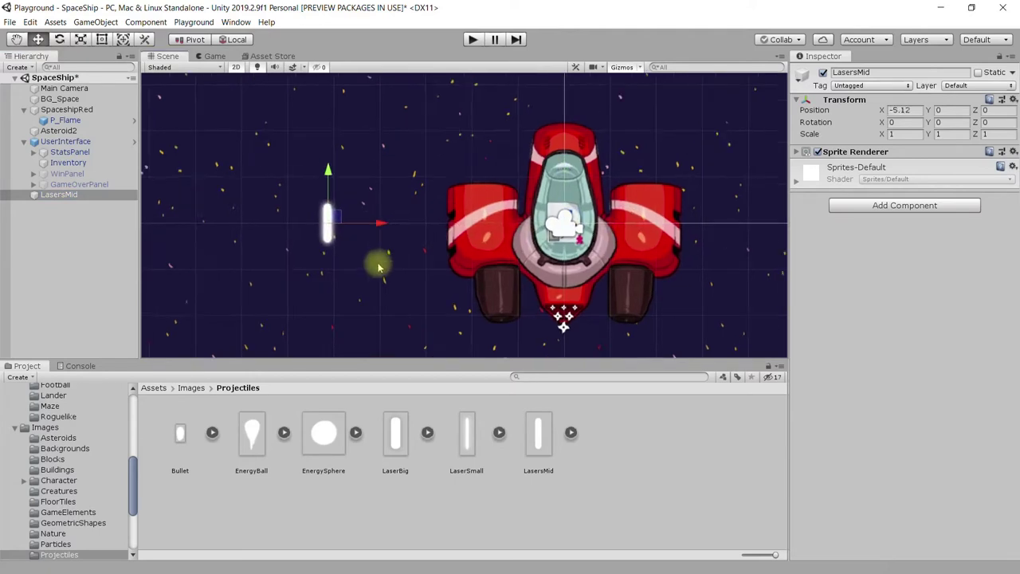
{"action": "scroll", "coordinate": [380, 267], "scroll_direction": "up", "scroll_amount": 2}
{"action": "mouse_move", "coordinate": [378, 263]}
{"action": "middle_mouse_down"}
{"action": "mouse_move", "coordinate": [401, 257]}
{"action": "mouse_move", "coordinate": [475, 289]}
{"action": "mouse_move", "coordinate": [510, 221]}
{"action": "mouse_move", "coordinate": [510, 248]}
{"action": "middle_mouse_up"}
{"action": "scroll", "coordinate": [470, 287], "scroll_direction": "up", "scroll_amount": 1}
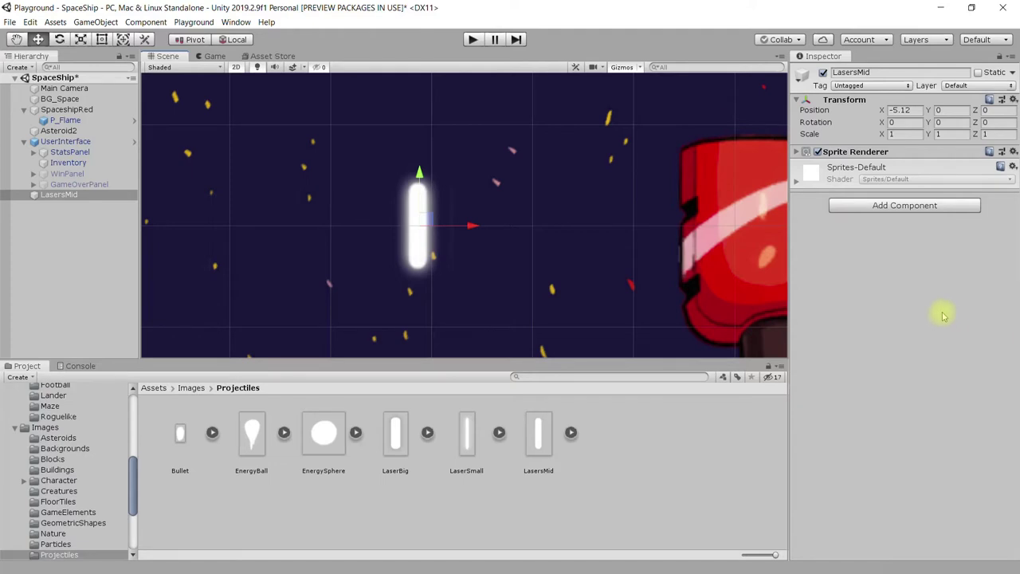
{"action": "left_click", "coordinate": [894, 204]}
- Add a Capsule Collider 2D to LasersMid, keeping its Direction set to Vertical
{"action": "type", "text": "coll"}
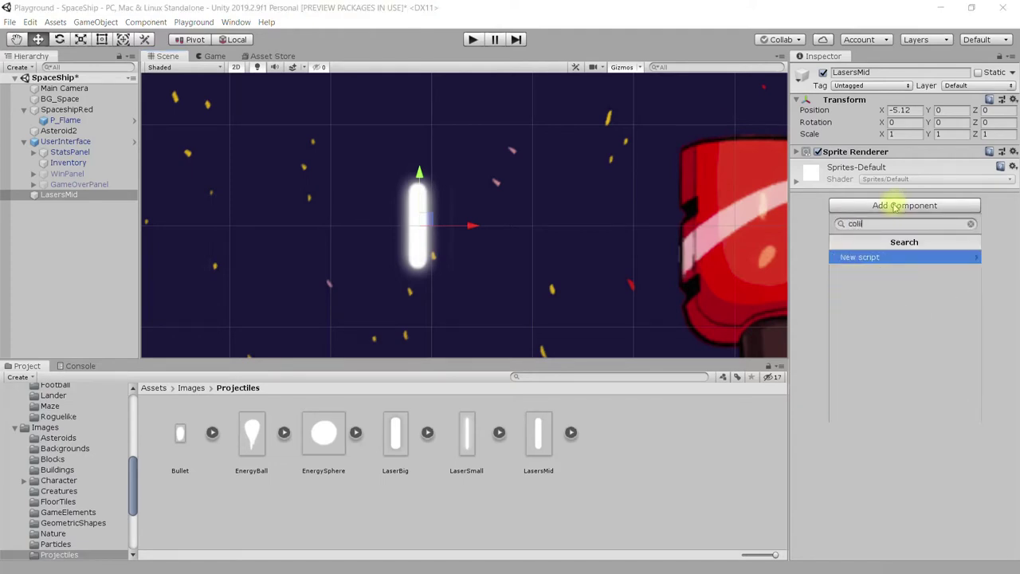
{"action": "key", "text": "BackSpace"}
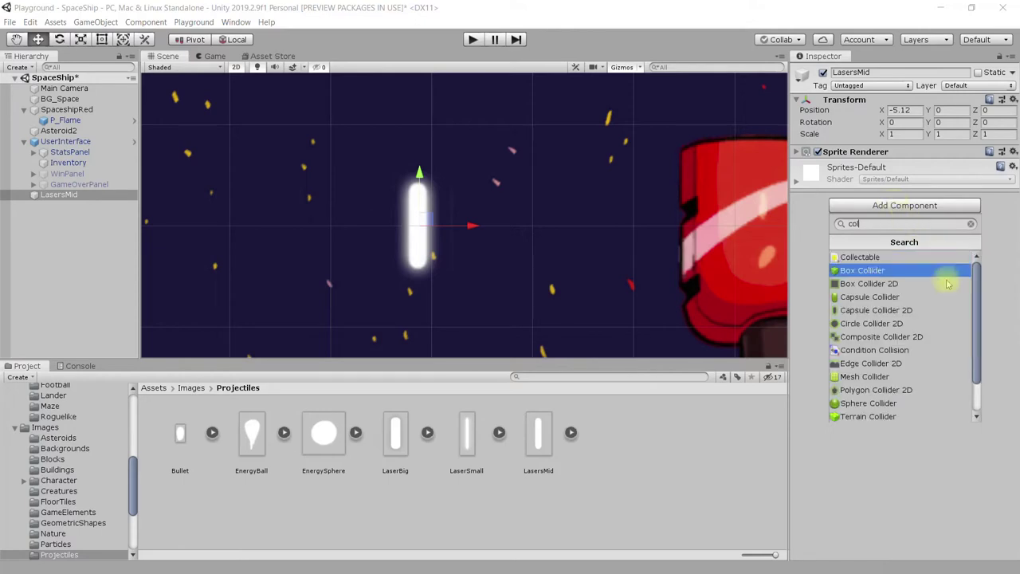
{"action": "left_click", "coordinate": [891, 312]}
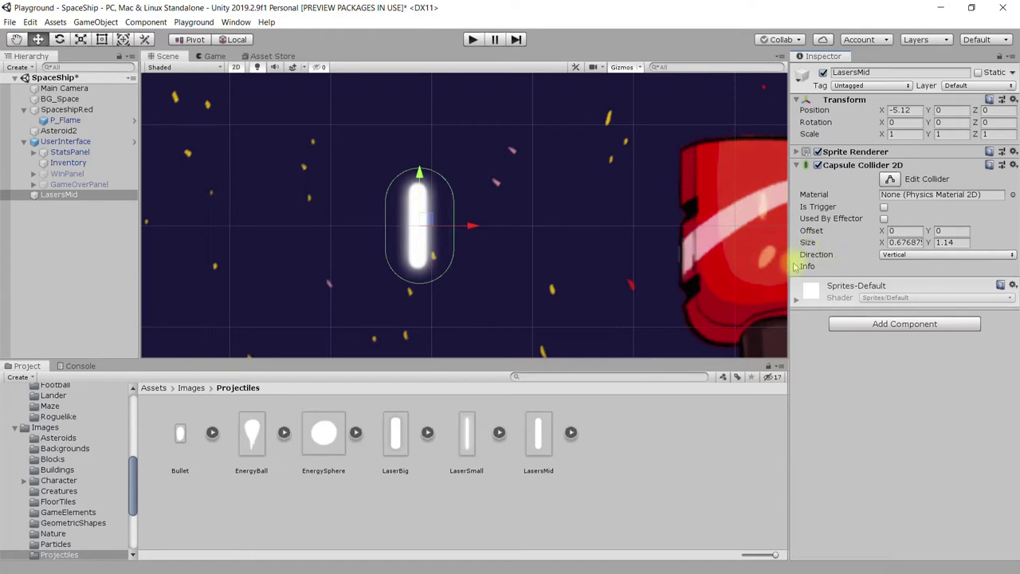
{"action": "left_click", "coordinate": [886, 255]}
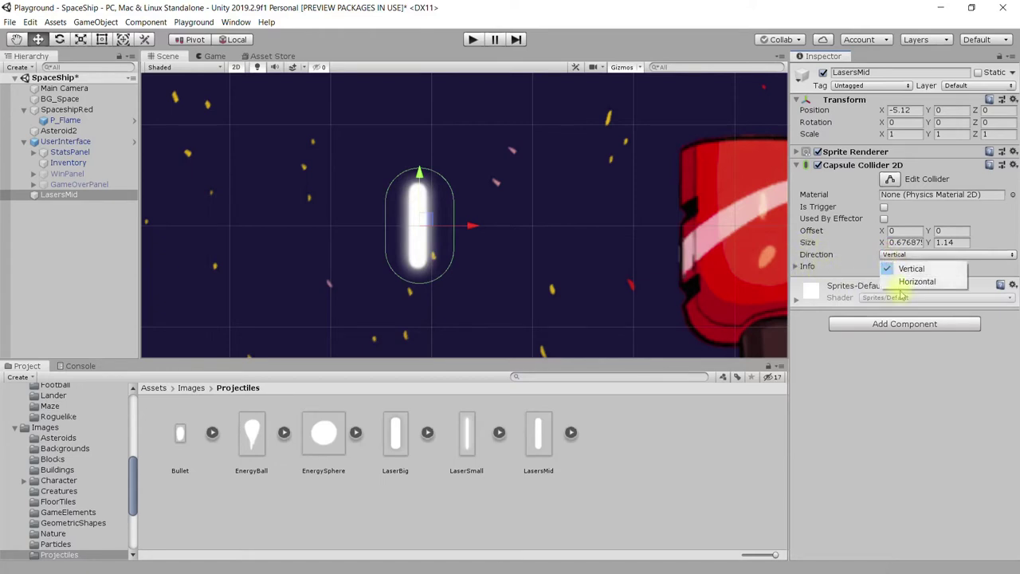
{"action": "left_click", "coordinate": [909, 268]}
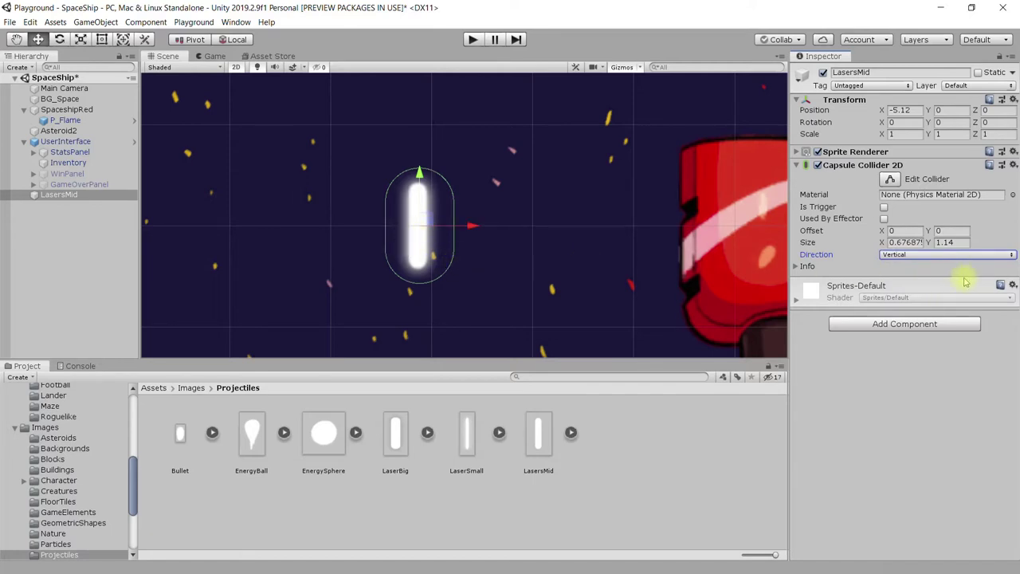
- Reshape the laser's capsule collider to size 0.27 by 0.9 and tick Is Trigger
{"action": "left_click", "coordinate": [890, 178]}
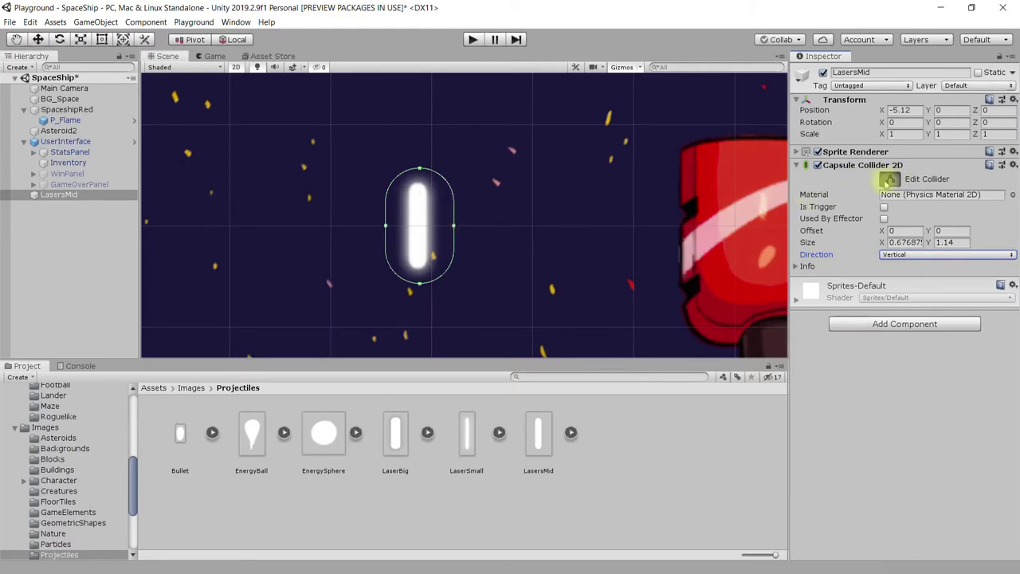
{"action": "left_click_drag", "start_coordinate": [453, 228], "coordinate": [434, 228]}
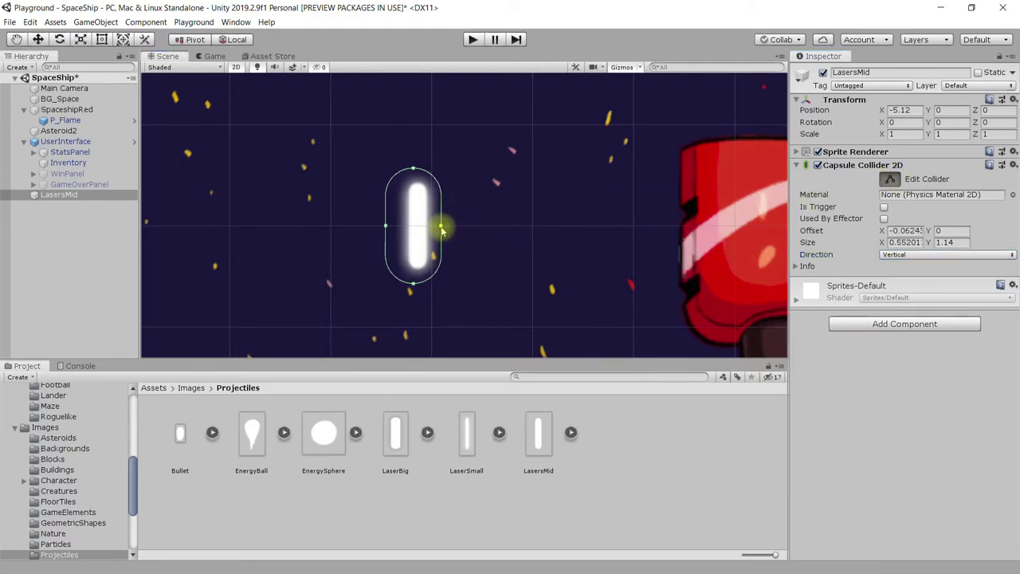
{"action": "left_click_drag", "start_coordinate": [386, 230], "coordinate": [401, 227]}
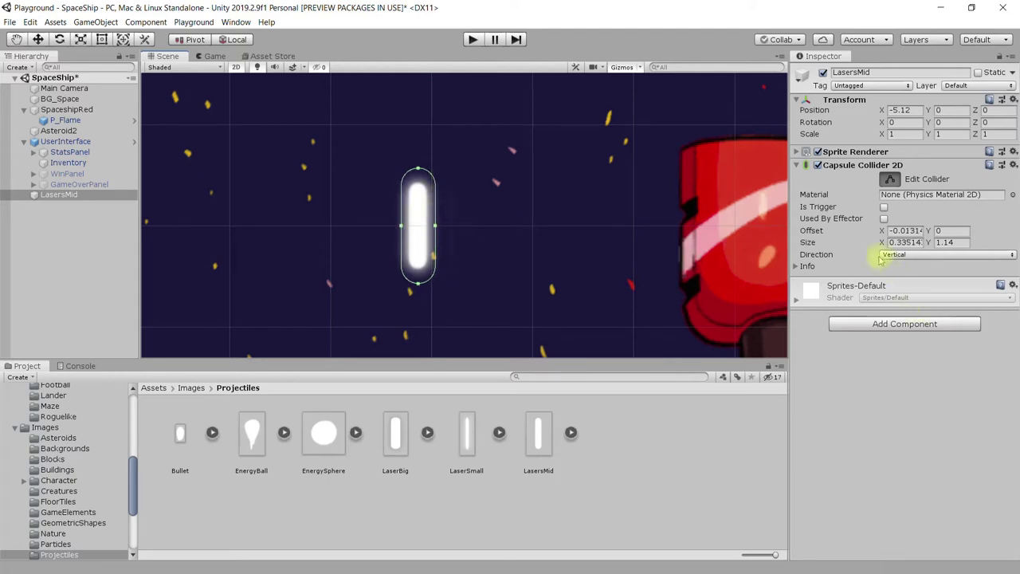
{"action": "left_click_drag", "start_coordinate": [881, 245], "coordinate": [880, 244]}
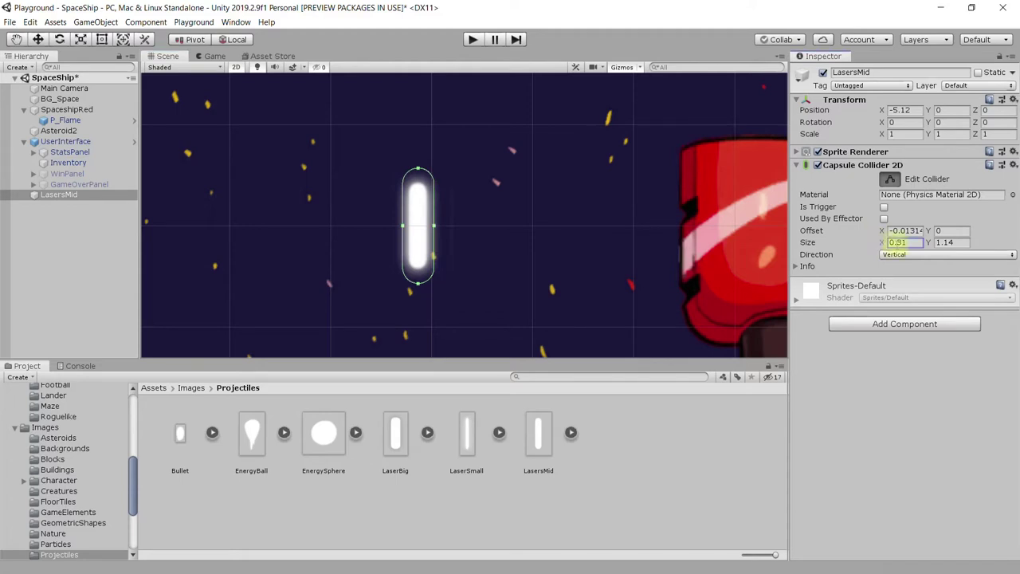
{"action": "left_click_drag", "start_coordinate": [929, 246], "coordinate": [923, 244]}
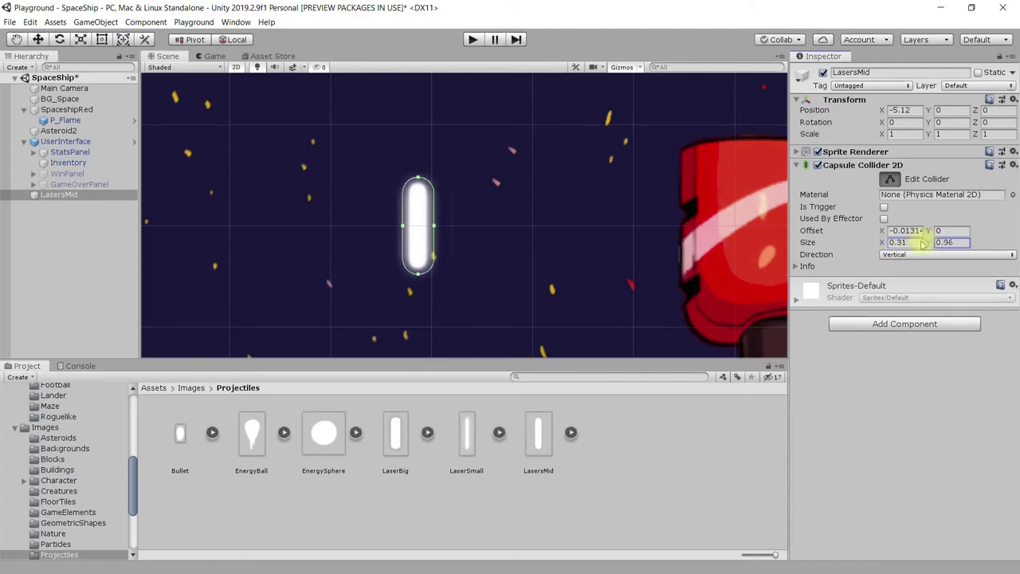
{"action": "left_click_drag", "start_coordinate": [922, 244], "coordinate": [925, 247]}
{"action": "left_click", "coordinate": [885, 244]}
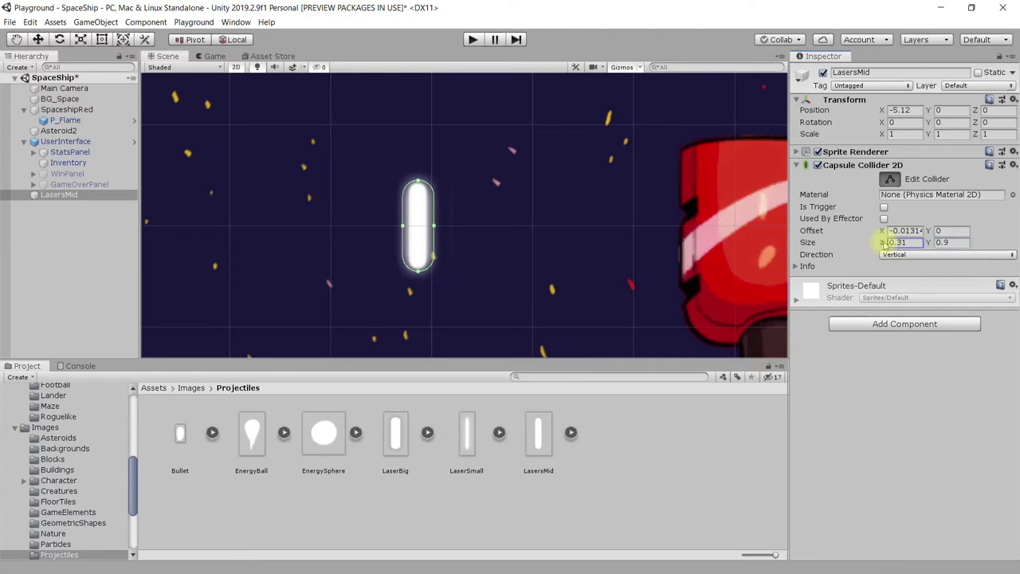
{"action": "left_click_drag", "start_coordinate": [883, 245], "coordinate": [880, 246]}
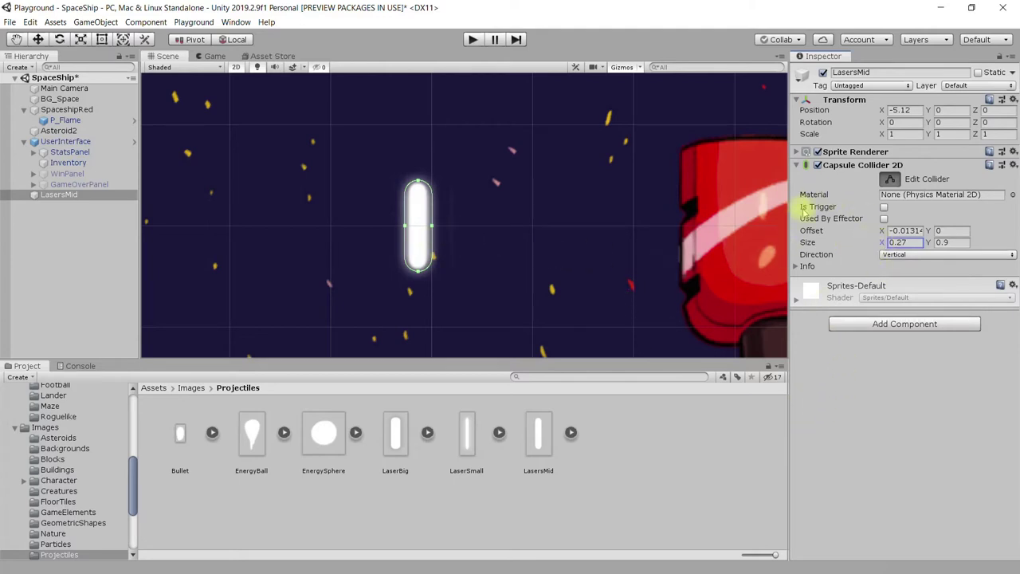
{"action": "left_click", "coordinate": [884, 208]}
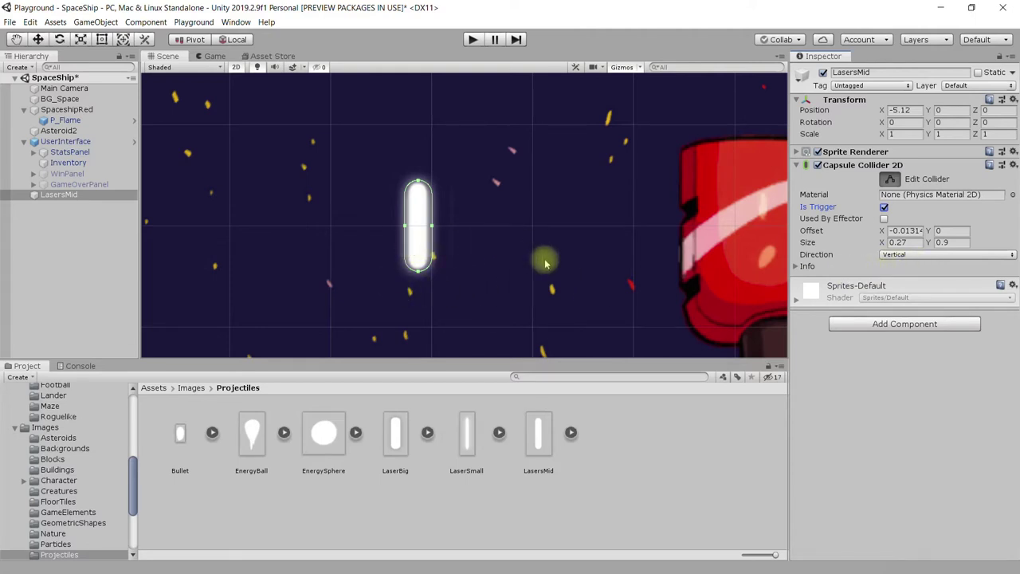
- Add a Rigidbody 2D to LasersMid and set its Gravity Scale to 0
{"action": "left_click", "coordinate": [868, 327]}
{"action": "type", "text": "r"}
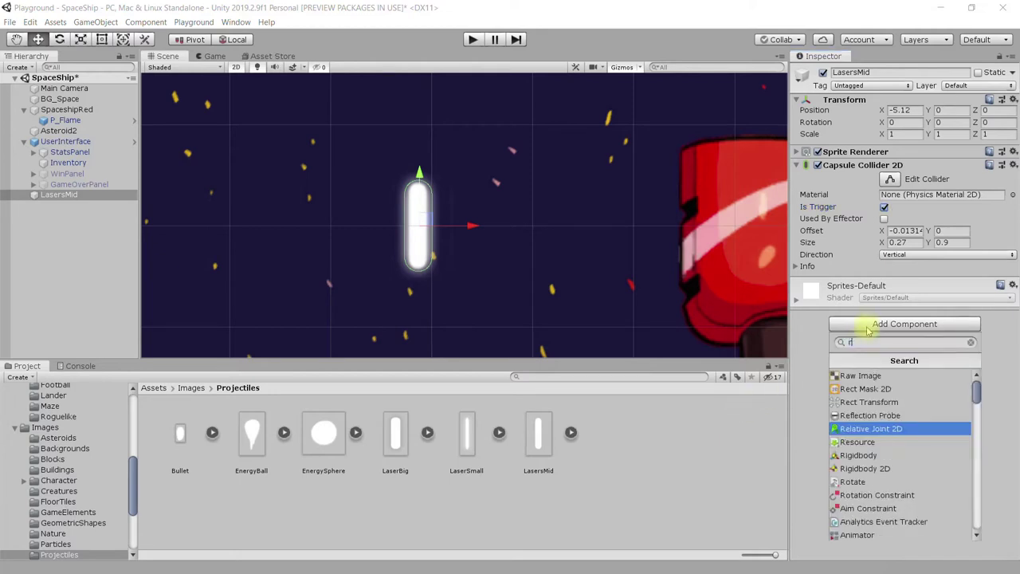
{"action": "type", "text": "i"}
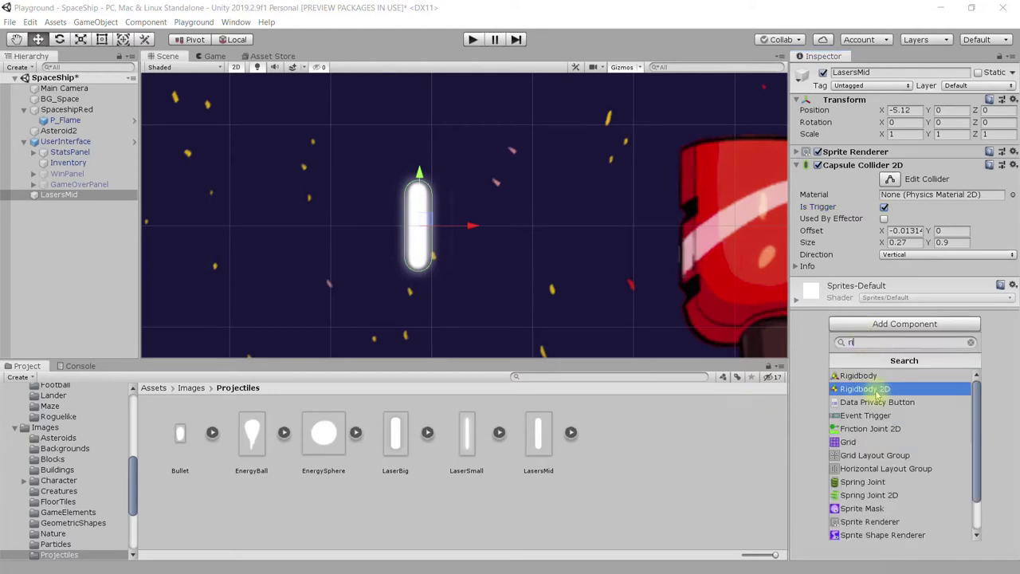
{"action": "left_click", "coordinate": [869, 388]}
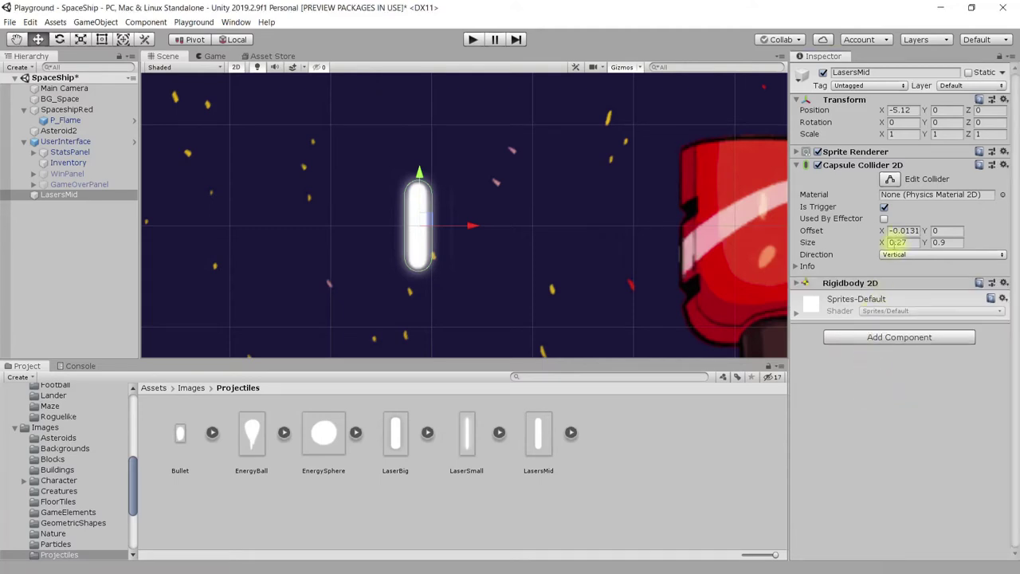
{"action": "left_click", "coordinate": [849, 282]}
{"action": "left_click", "coordinate": [895, 376]}
{"action": "type", "text": "0"}
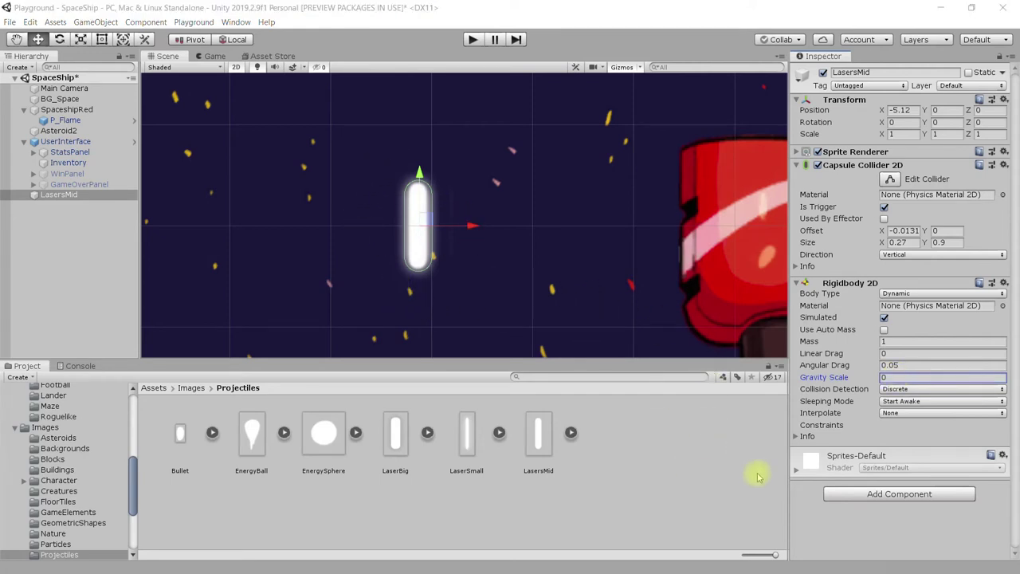
{"action": "left_click", "coordinate": [872, 494]}
{"action": "type", "text": "ri"}
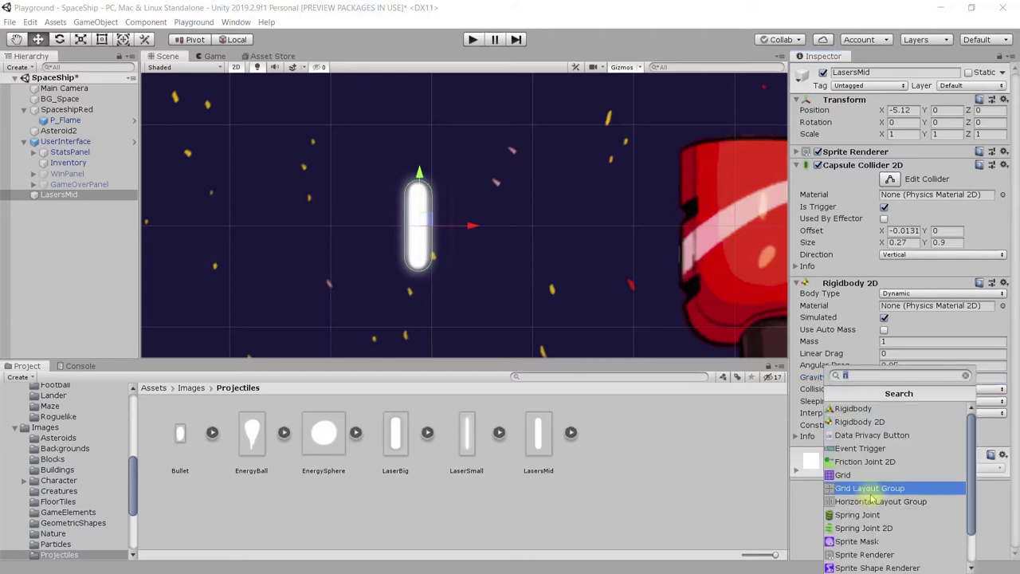
- Add the Bullet Attribute script to LasersMid using the 'bu' component search
{"action": "key", "text": "BackSpace"}
{"action": "key", "text": "BackSpace"}
{"action": "type", "text": "b"}
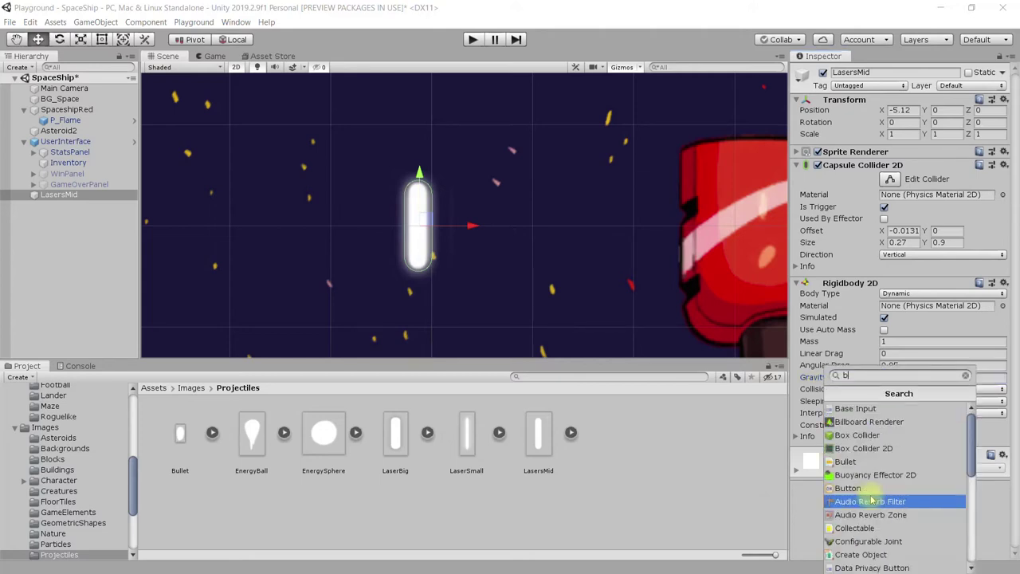
{"action": "type", "text": "u"}
{"action": "left_click", "coordinate": [843, 410]}
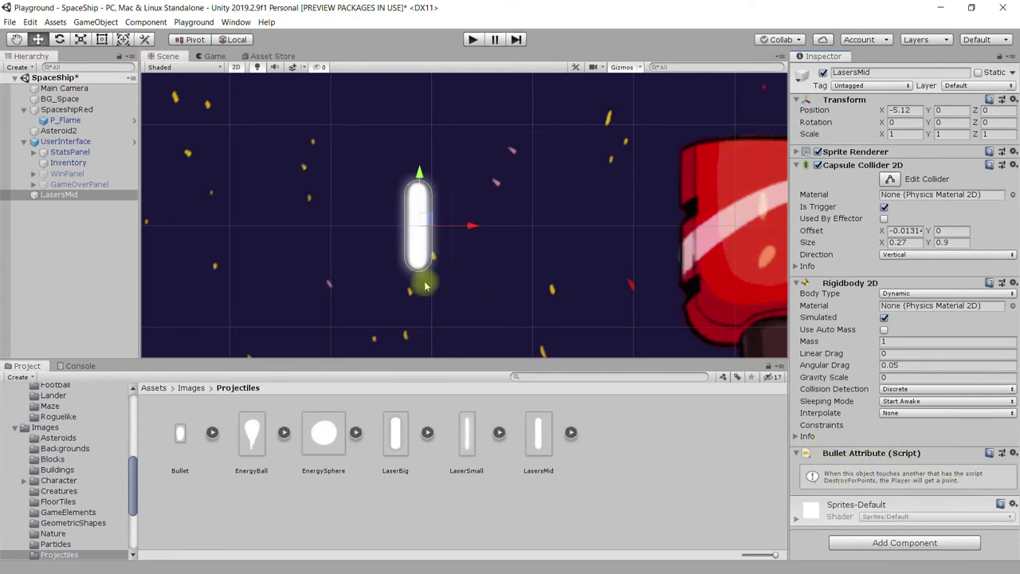
{"action": "left_click", "coordinate": [67, 111]}
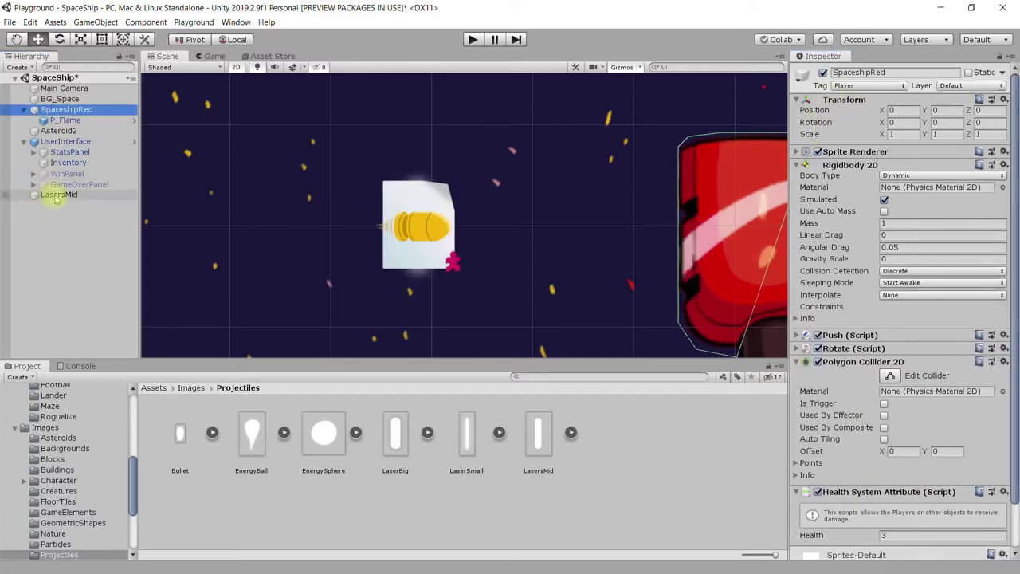
{"action": "left_click", "coordinate": [49, 195]}
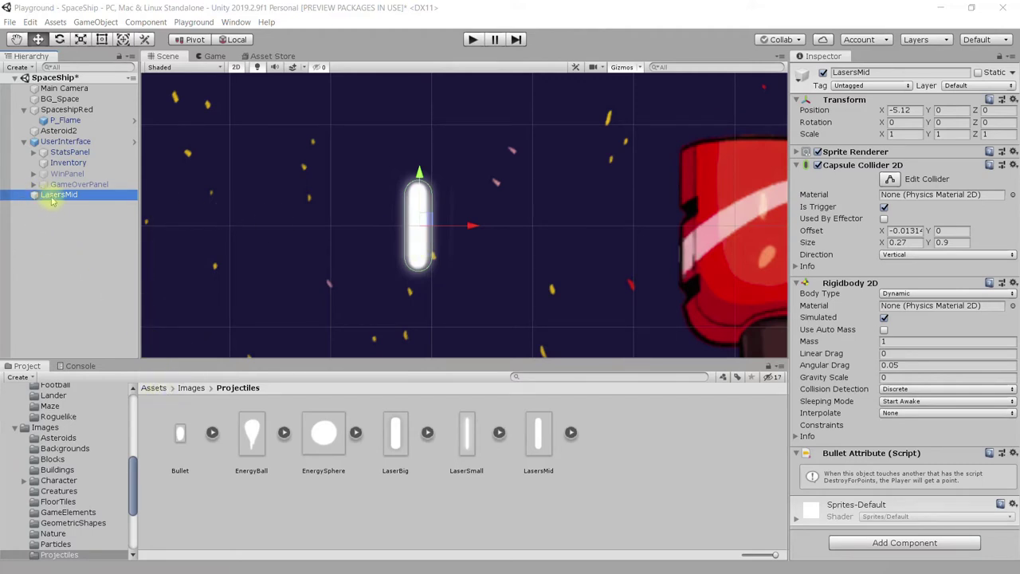
{"action": "left_click", "coordinate": [154, 388]}
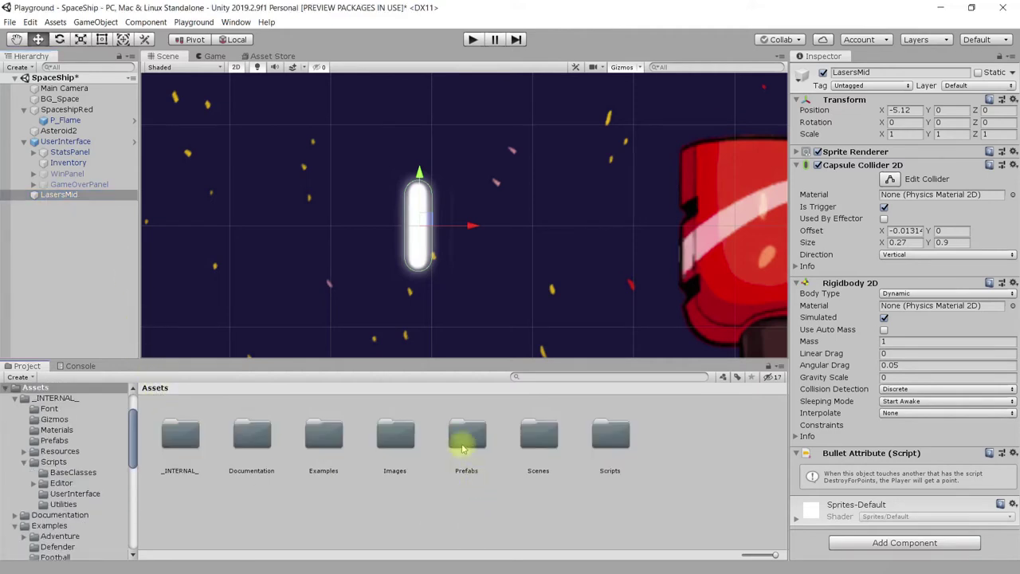
- Save LasersMid as a prefab by dragging it into the Prefabs folder
{"action": "double_click", "coordinate": [470, 440]}
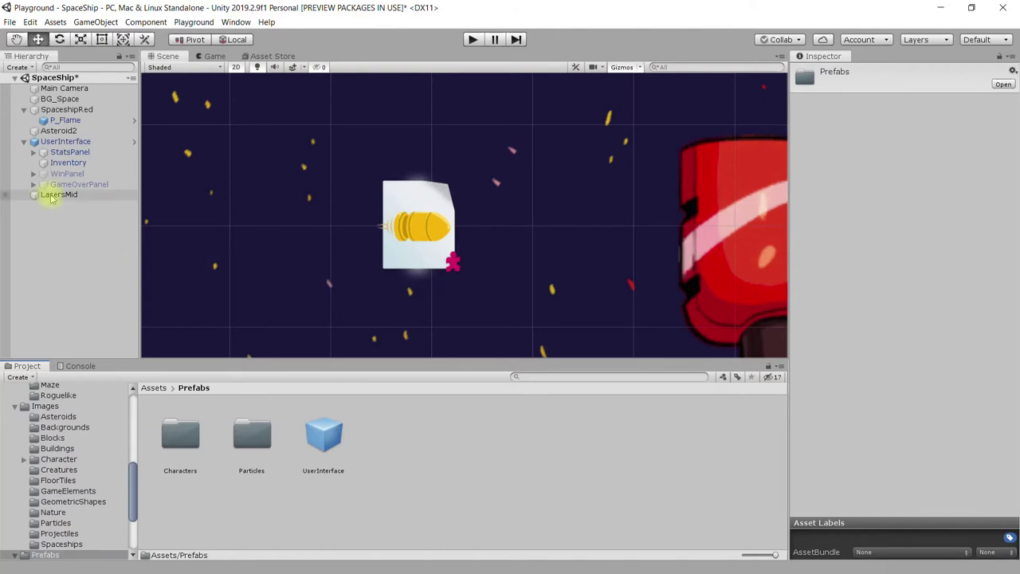
{"action": "left_click_drag", "start_coordinate": [51, 196], "coordinate": [458, 463]}
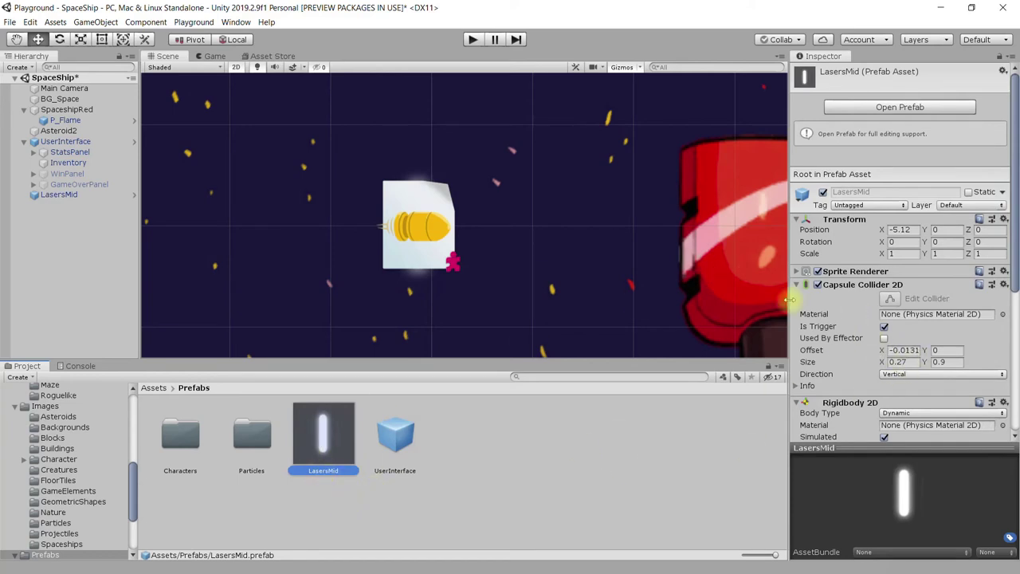
{"action": "scroll", "coordinate": [851, 256], "scroll_direction": "down", "scroll_amount": 3}
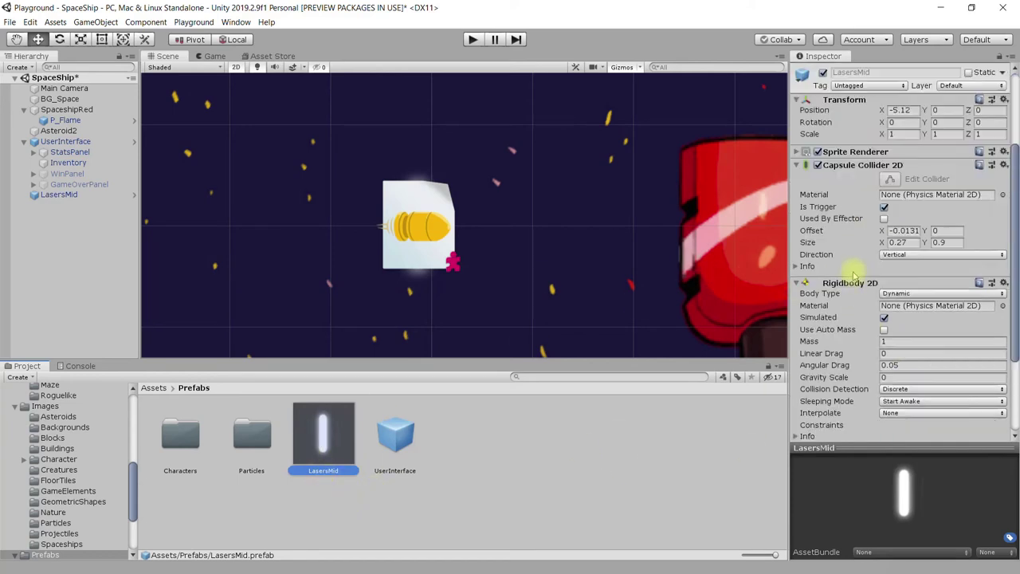
{"action": "scroll", "coordinate": [857, 291], "scroll_direction": "down", "scroll_amount": 2}
{"action": "scroll", "coordinate": [847, 246], "scroll_direction": "up", "scroll_amount": 5}
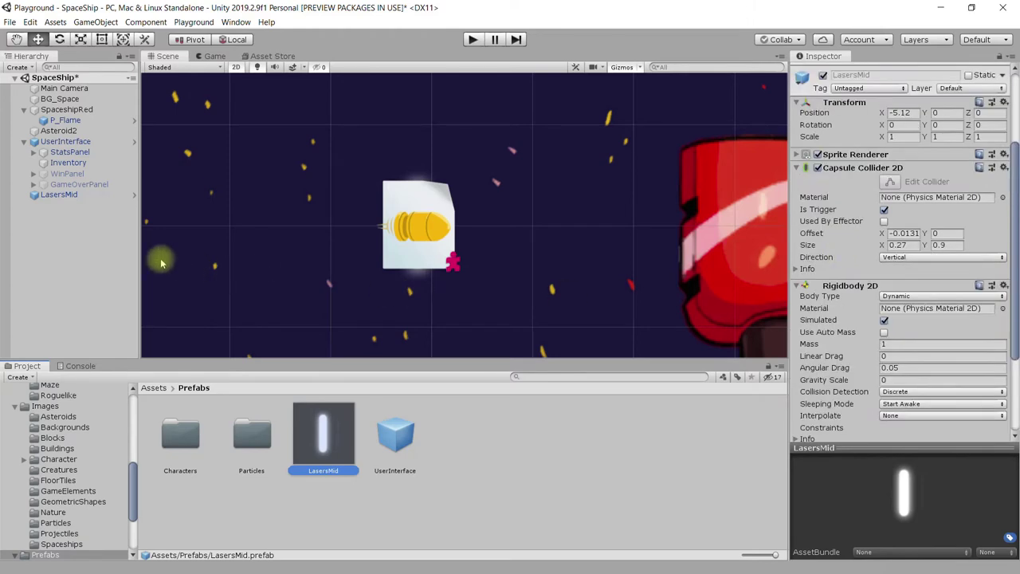
- Delete the LasersMid instance from the scene and centre the view on the red spaceship
{"action": "left_click", "coordinate": [59, 194]}
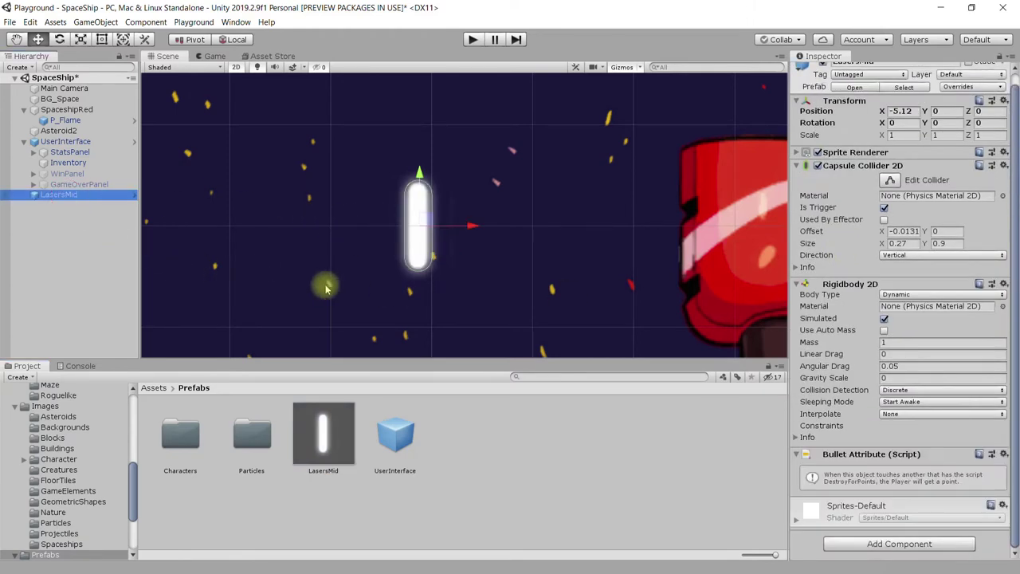
{"action": "key", "text": "Delete"}
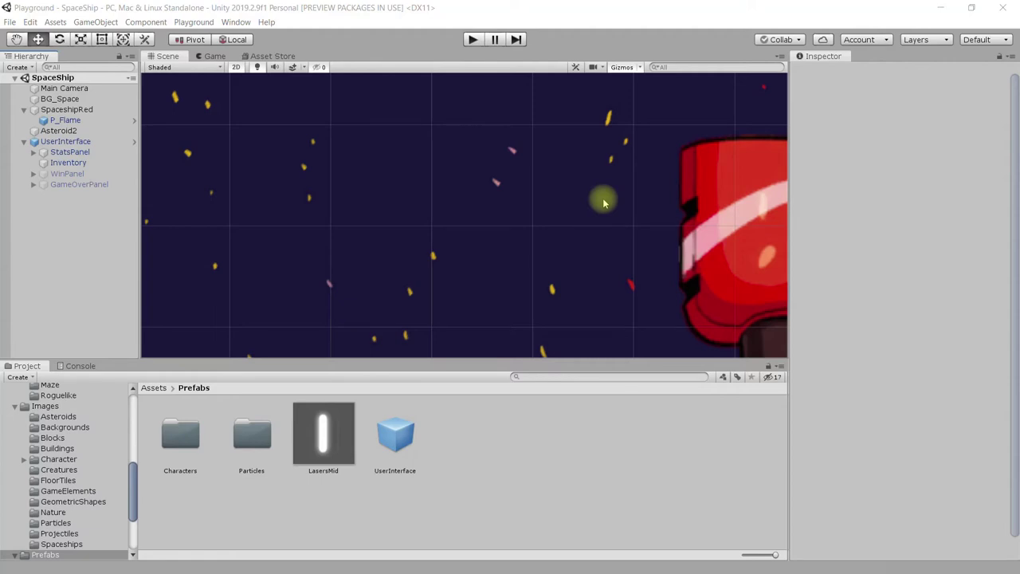
{"action": "scroll", "coordinate": [556, 204], "scroll_direction": "down", "scroll_amount": 3}
{"action": "scroll", "coordinate": [556, 204], "scroll_direction": "down", "scroll_amount": 2}
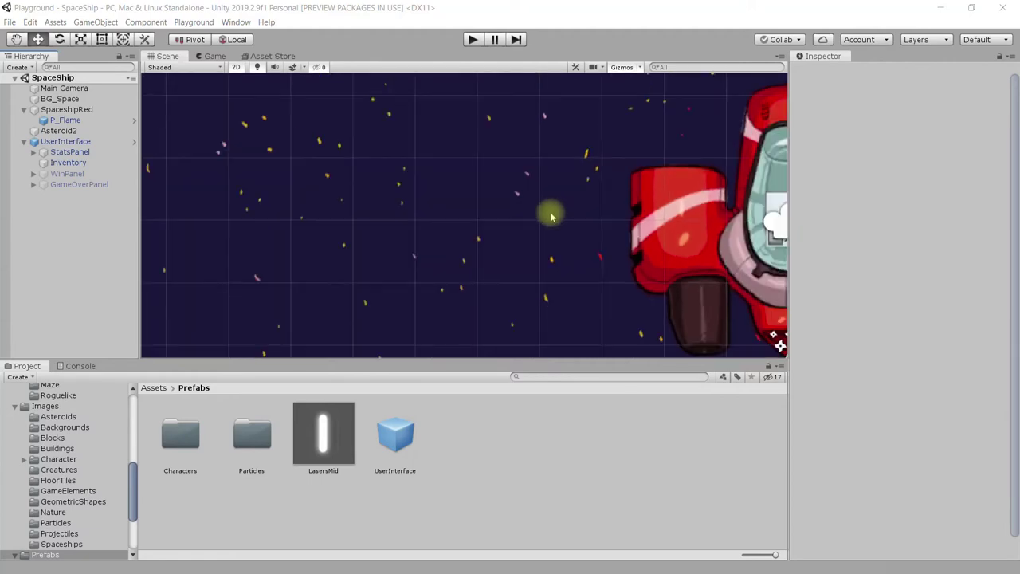
{"action": "middle_click_drag", "start_coordinate": [555, 204], "coordinate": [380, 257]}
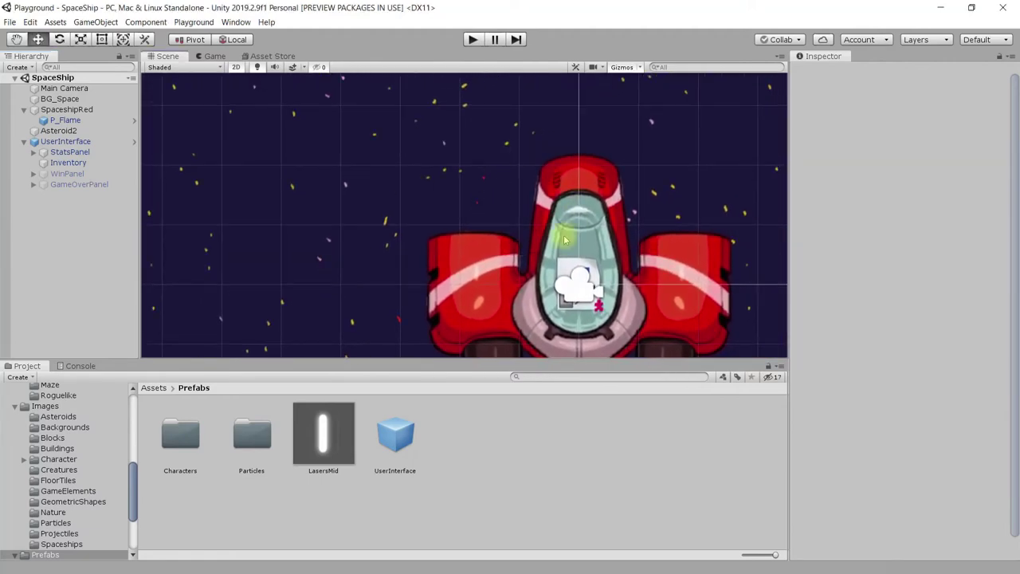
{"action": "middle_click_drag", "start_coordinate": [539, 255], "coordinate": [445, 235]}
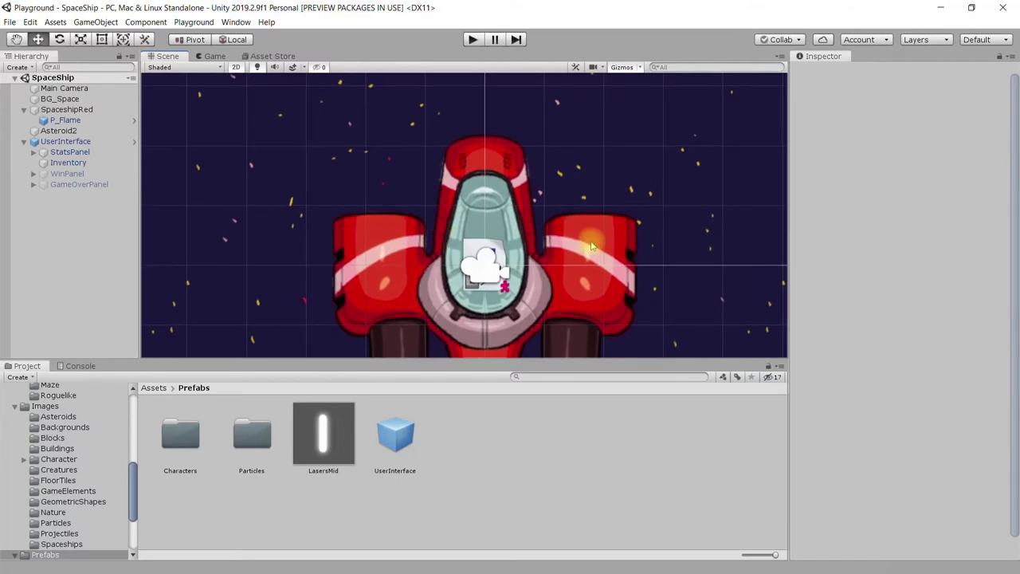
- Create an empty child object under SpaceshipRed and rename it LazerObject
{"action": "left_click", "coordinate": [61, 110]}
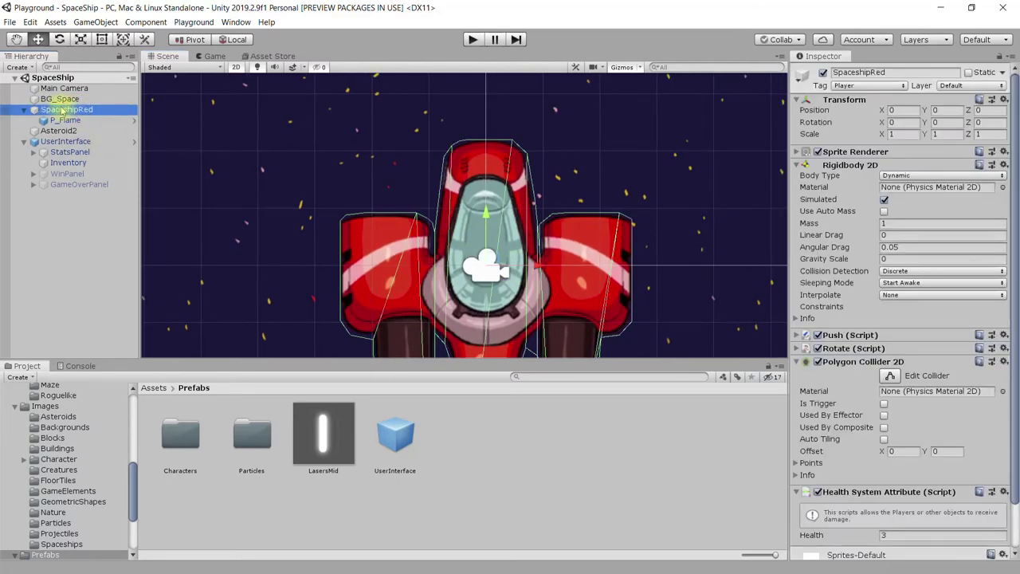
{"action": "right_click", "coordinate": [60, 113]}
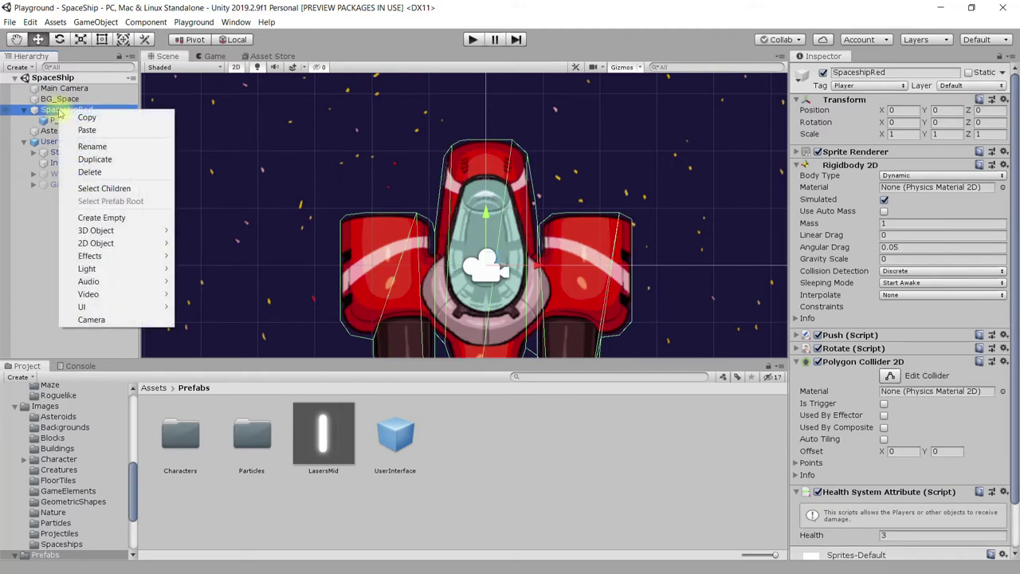
{"action": "left_click", "coordinate": [97, 218]}
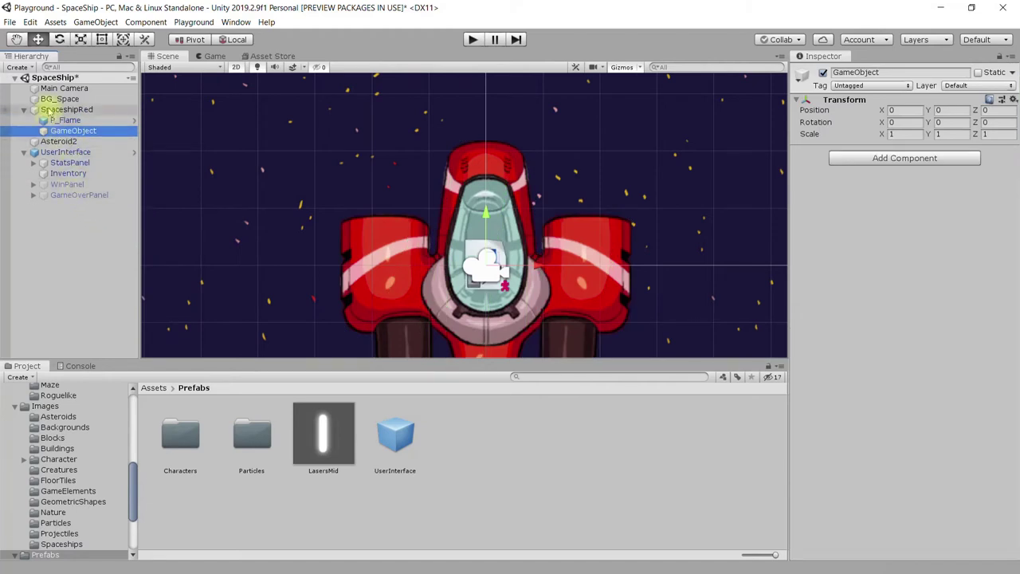
{"action": "left_click", "coordinate": [897, 73]}
{"action": "type", "text": "LazerOb"}
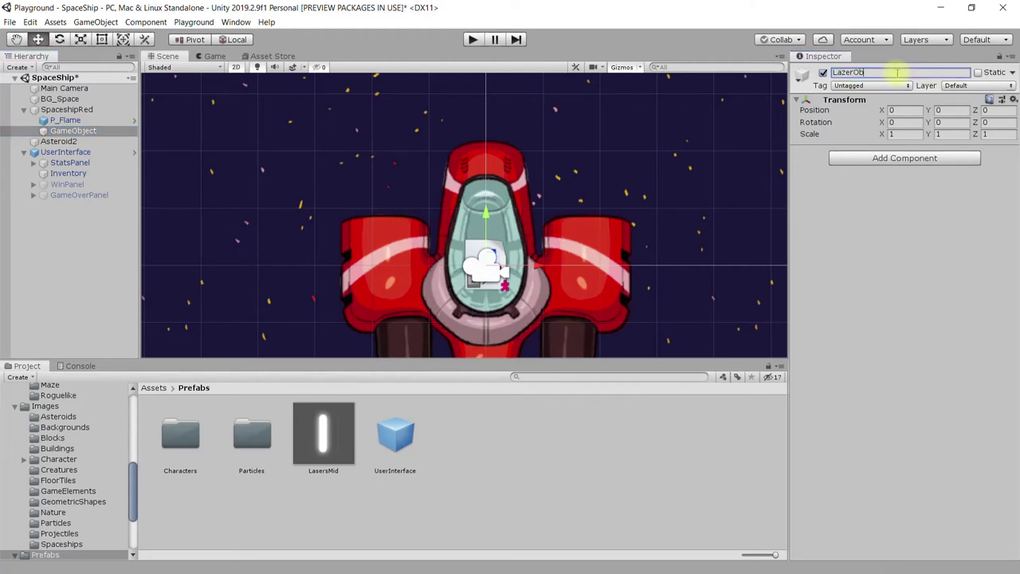
{"action": "type", "text": "ject"}
{"action": "key", "text": "Return"}
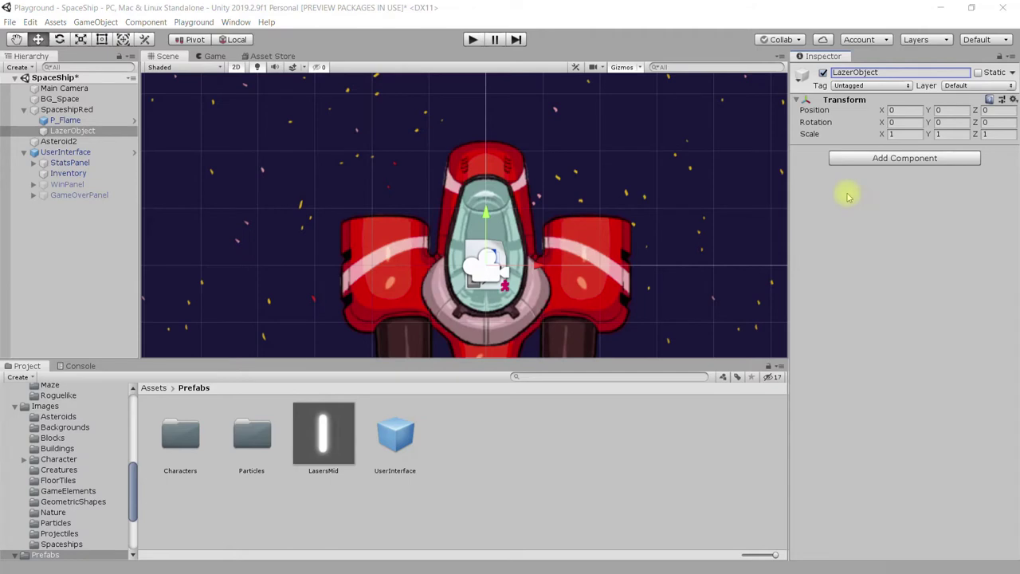
{"action": "left_click", "coordinate": [866, 159]}
{"action": "type", "text": "obj"}
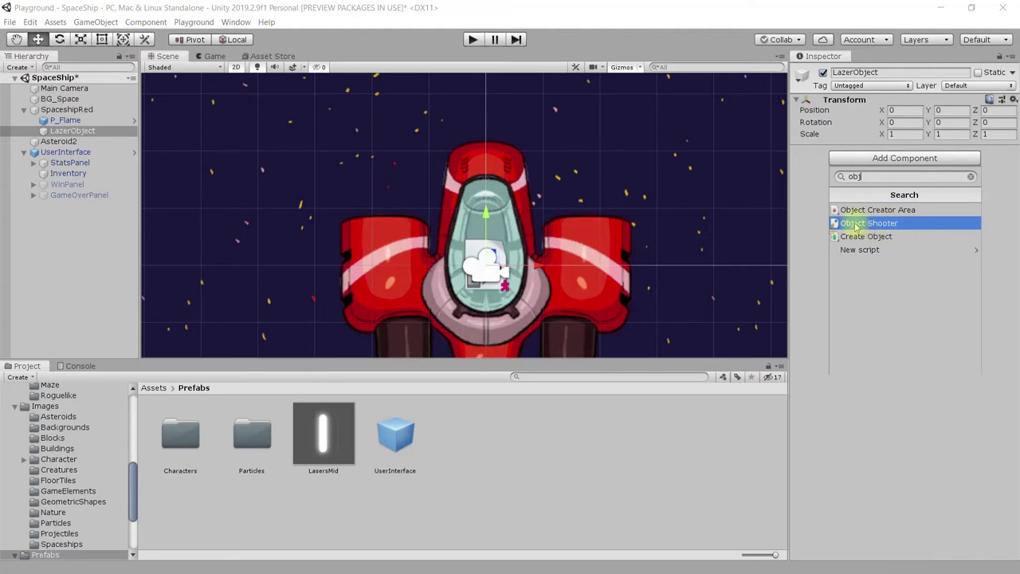
- Add an Object Shooter to LazerObject with Key To Press W and Shoot Direction X 0
{"action": "left_click", "coordinate": [865, 226]}
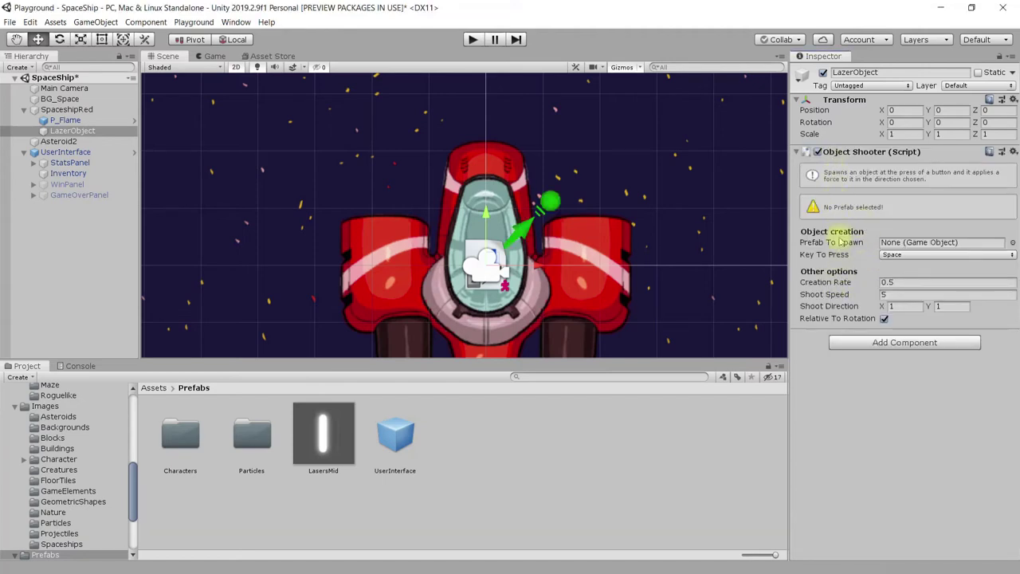
{"action": "left_click", "coordinate": [892, 255]}
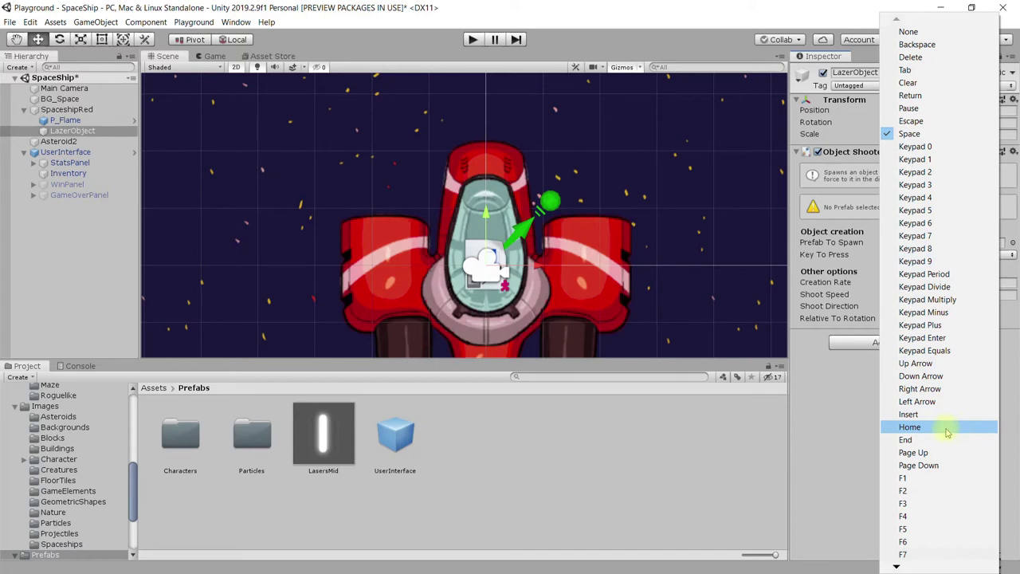
{"action": "scroll", "coordinate": [909, 510], "scroll_direction": "down", "scroll_amount": 10}
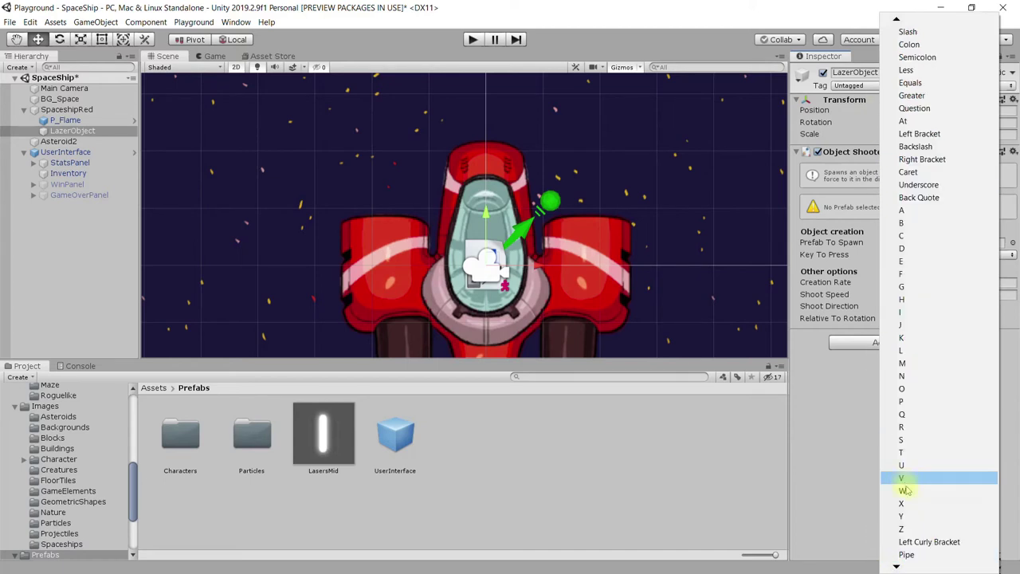
{"action": "left_click", "coordinate": [910, 491]}
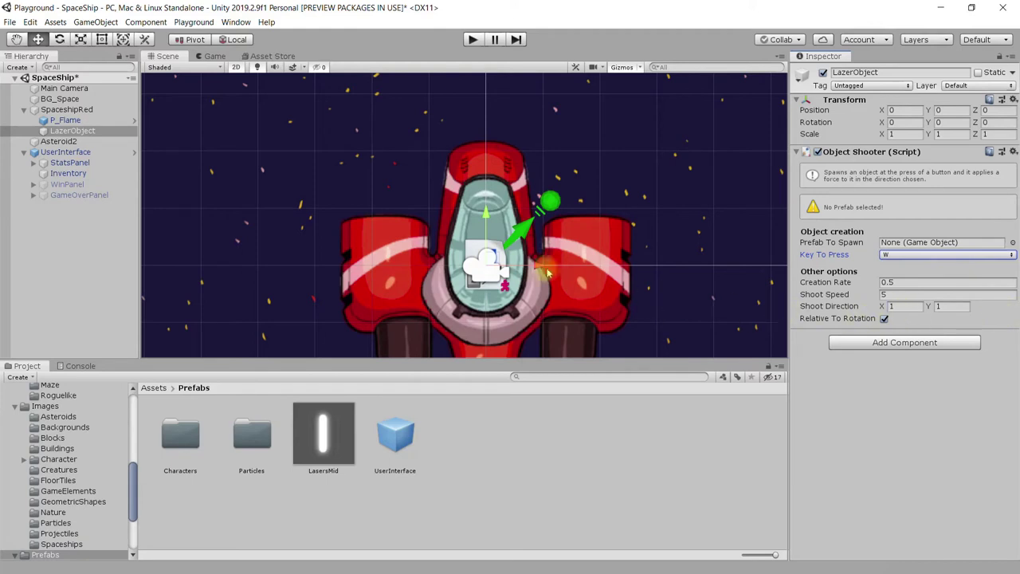
{"action": "left_click", "coordinate": [912, 306]}
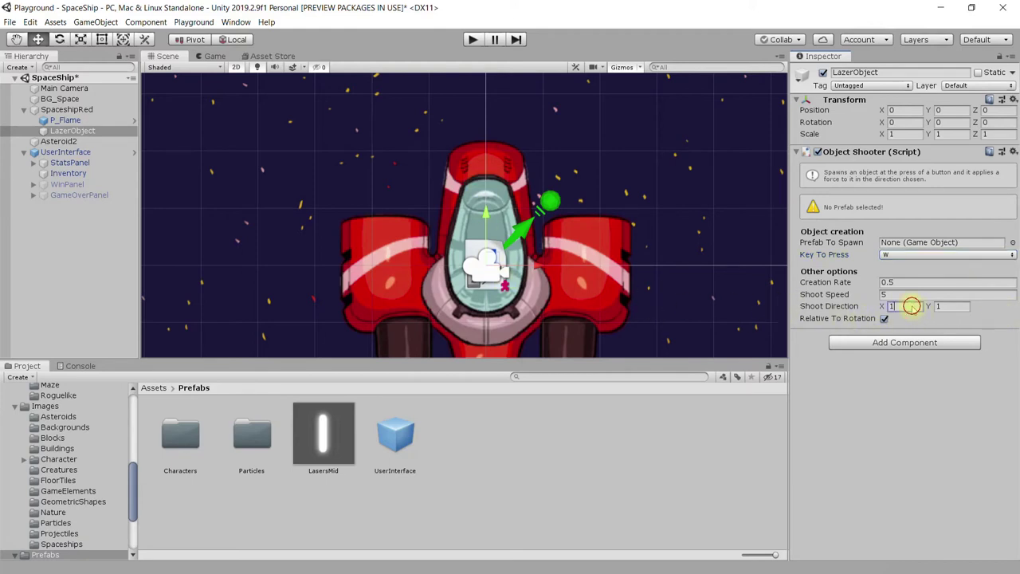
{"action": "type", "text": "0"}
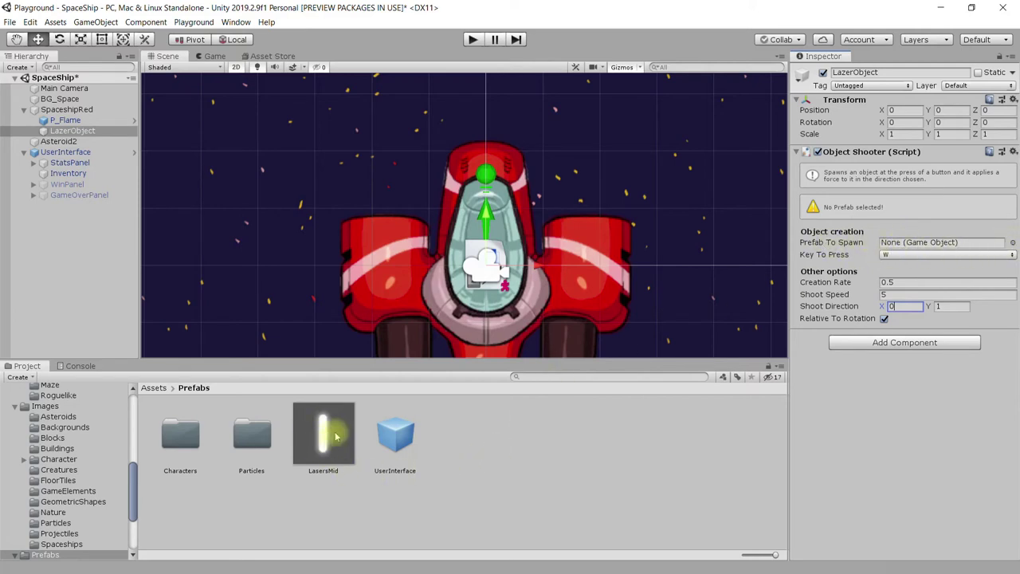
- Assign LasersMid as LazerObject's Prefab To Spawn and raise LazerObject to Y 2.13 at the ship's nose
{"action": "left_click_drag", "start_coordinate": [324, 441], "coordinate": [901, 250]}
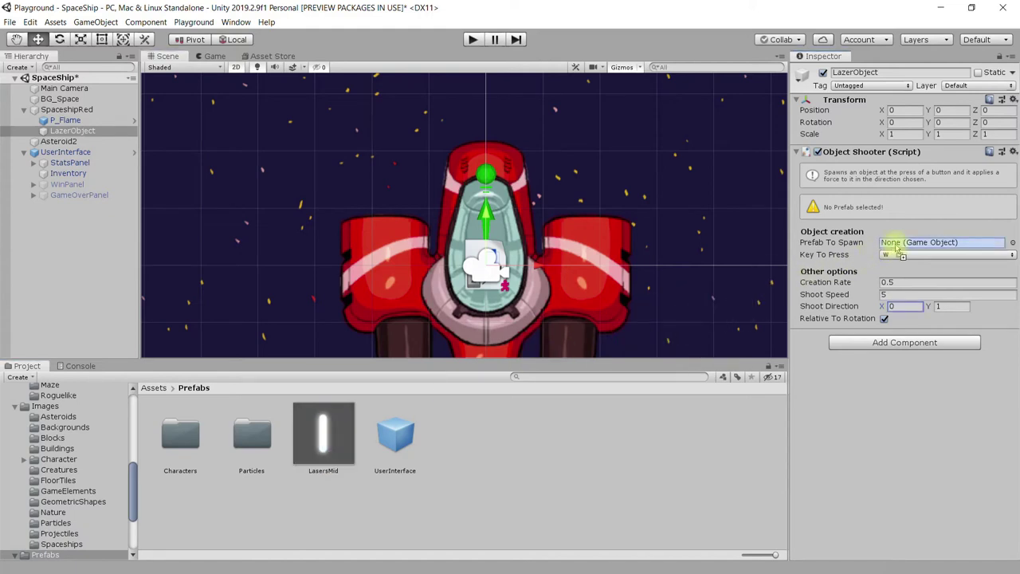
{"action": "left_click_drag", "start_coordinate": [897, 248], "coordinate": [897, 248]}
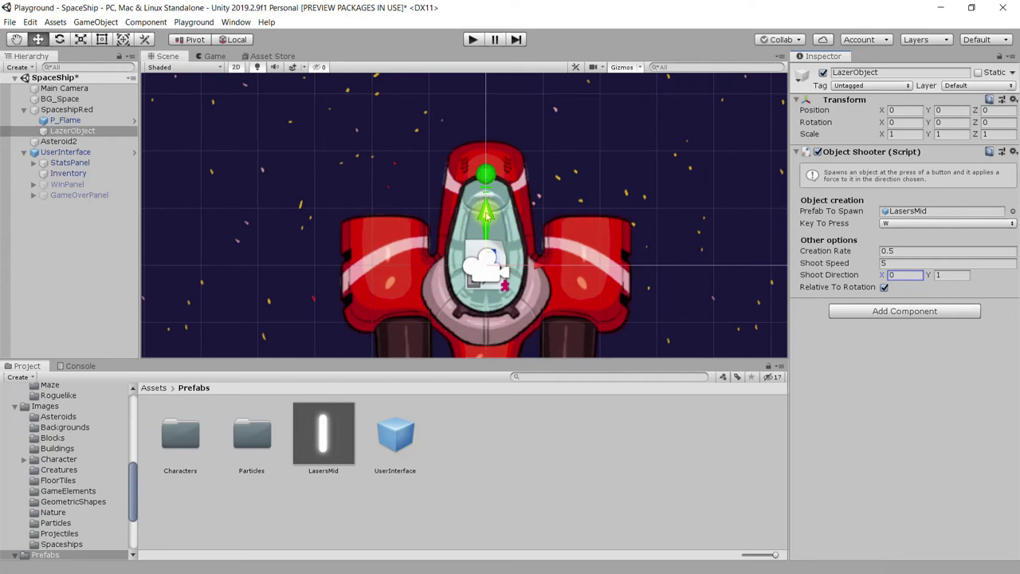
{"action": "left_click_drag", "start_coordinate": [486, 213], "coordinate": [504, 93]}
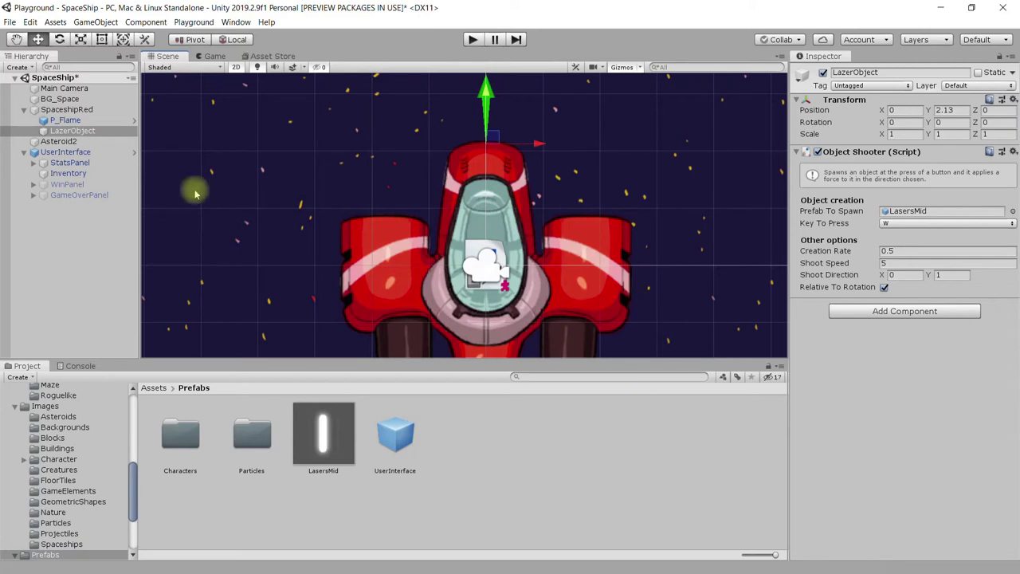
{"action": "left_click", "coordinate": [67, 109]}
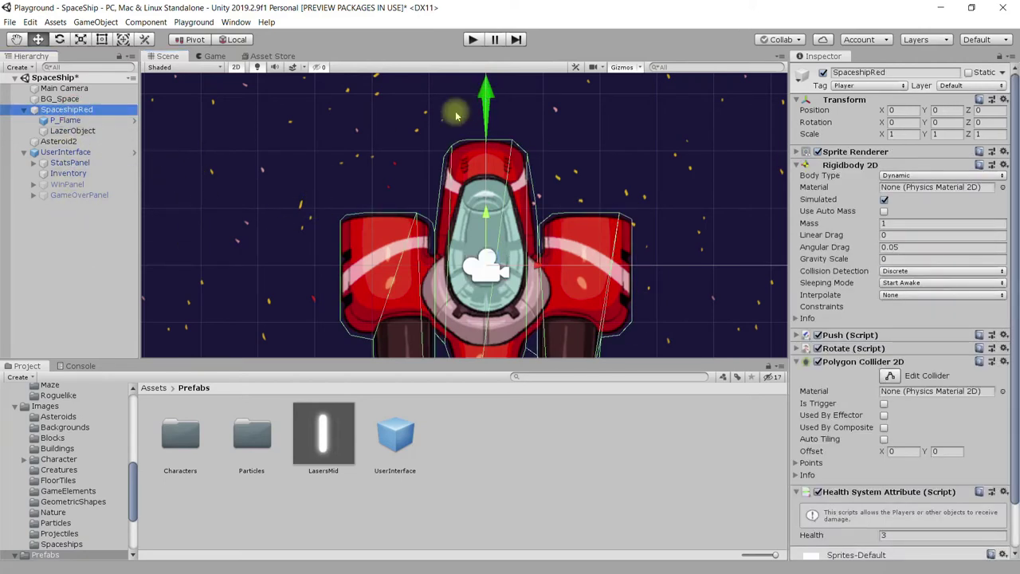
- Give LazerObject a green diamond icon, settle it at Y 2.15, and start Play mode
{"action": "left_click", "coordinate": [119, 130]}
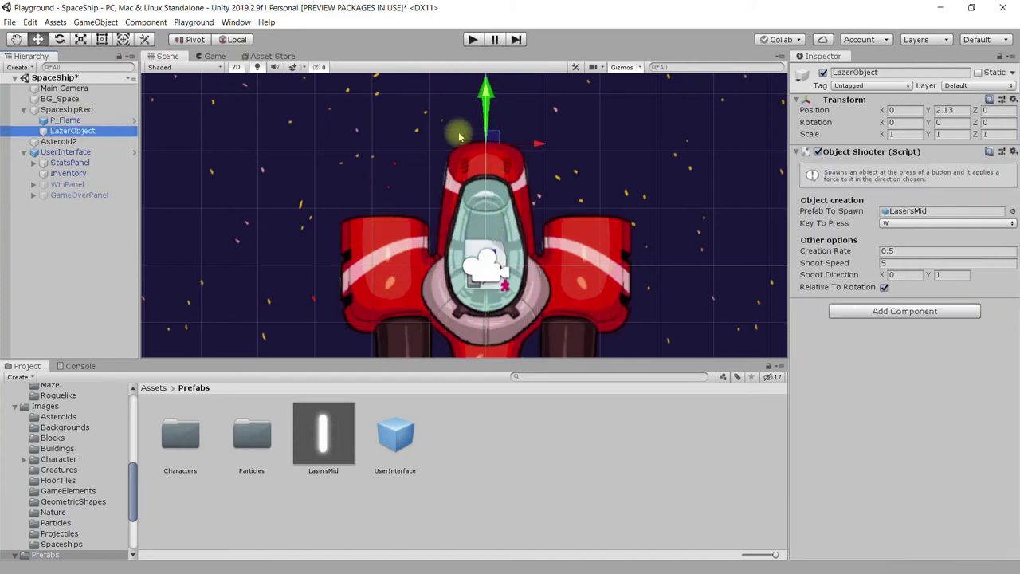
{"action": "right_click", "coordinate": [601, 150]}
{"action": "right_click_drag", "start_coordinate": [601, 149], "coordinate": [576, 215]}
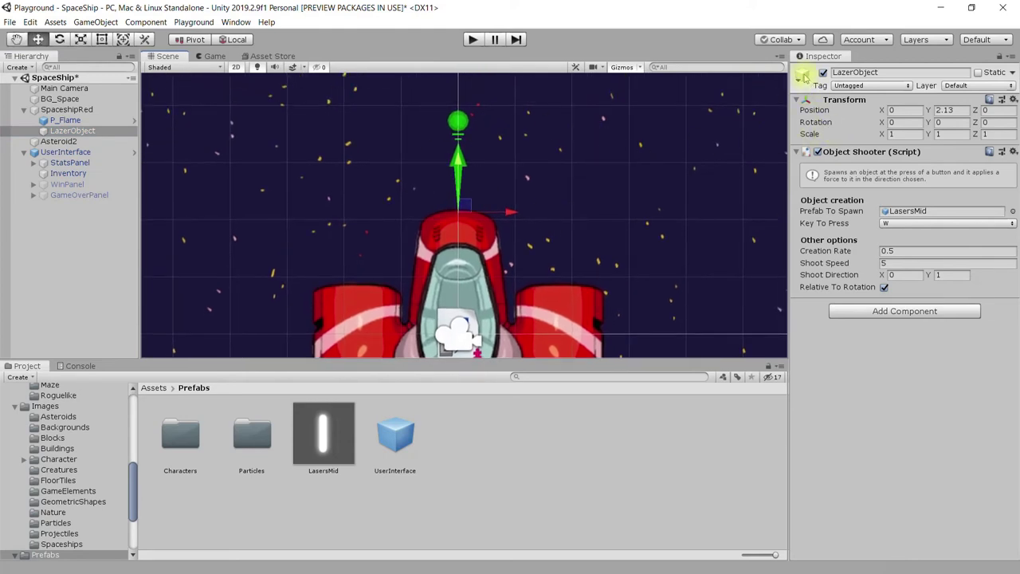
{"action": "left_click", "coordinate": [804, 75]}
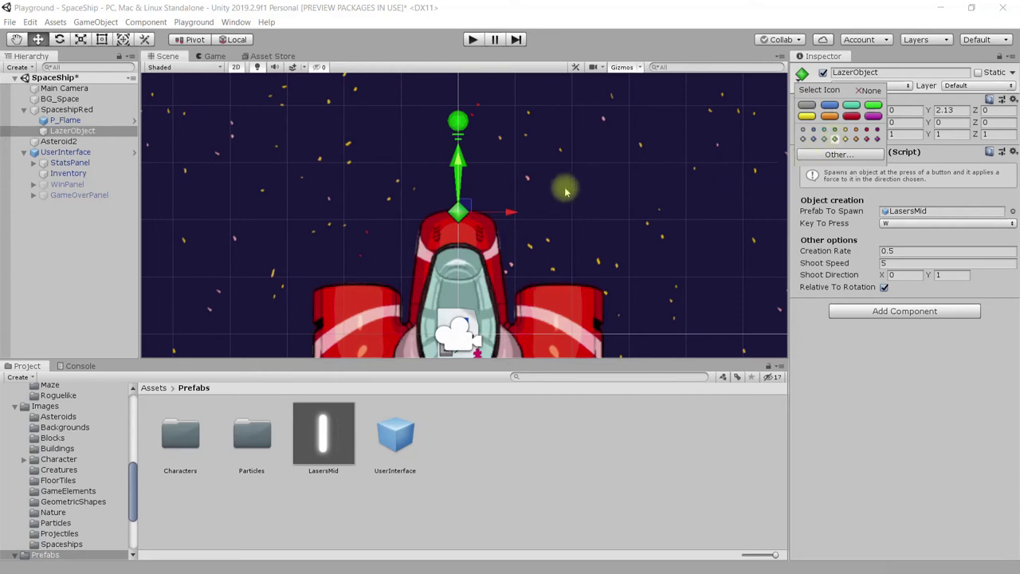
{"action": "left_click", "coordinate": [466, 206]}
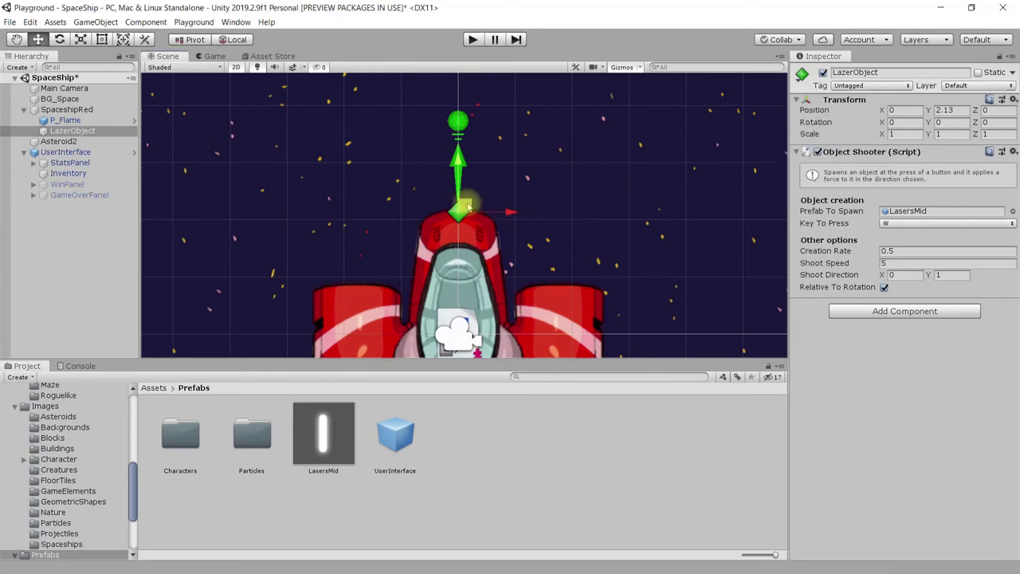
{"action": "mouse_move", "coordinate": [468, 160]}
{"action": "left_mouse_down"}
{"action": "mouse_move", "coordinate": [467, 183]}
{"action": "mouse_move", "coordinate": [468, 161]}
{"action": "left_mouse_up"}
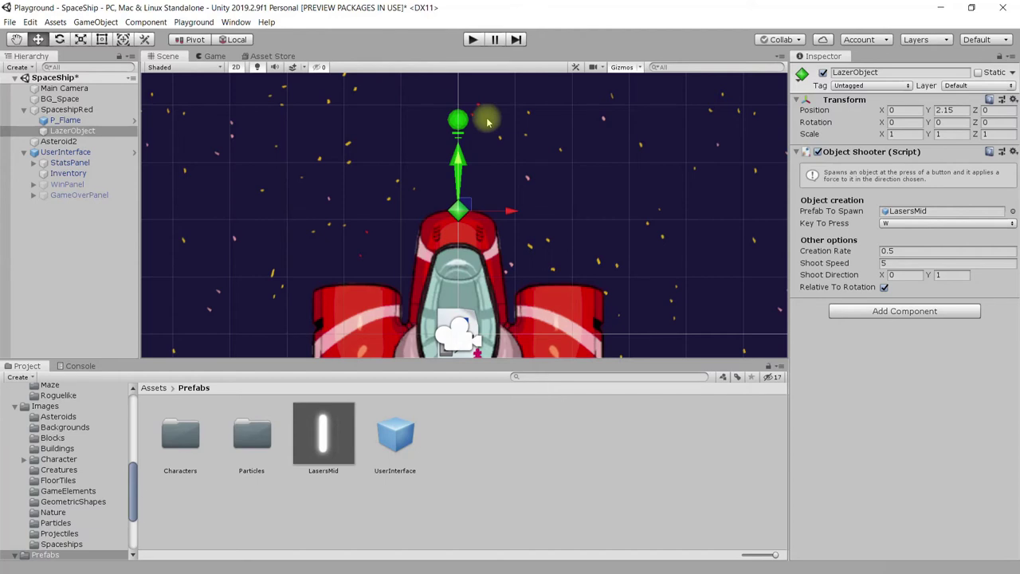
{"action": "left_click", "coordinate": [473, 39]}
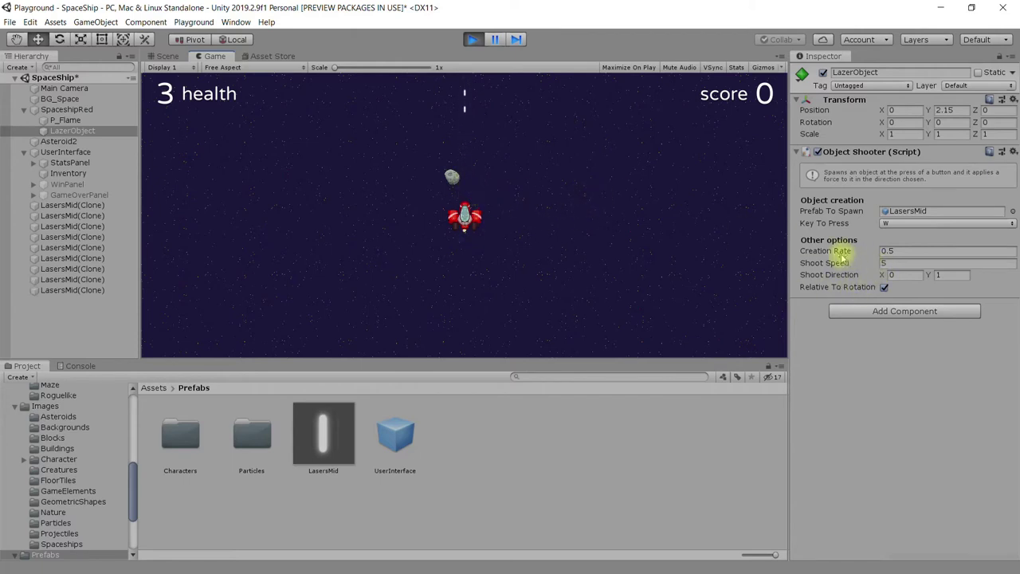
- Raise Shoot Speed to 13.44, lower Creation Rate, and fire test lasers with W
{"action": "left_click", "coordinate": [894, 263]}
{"action": "left_click_drag", "start_coordinate": [844, 265], "coordinate": [942, 260]}
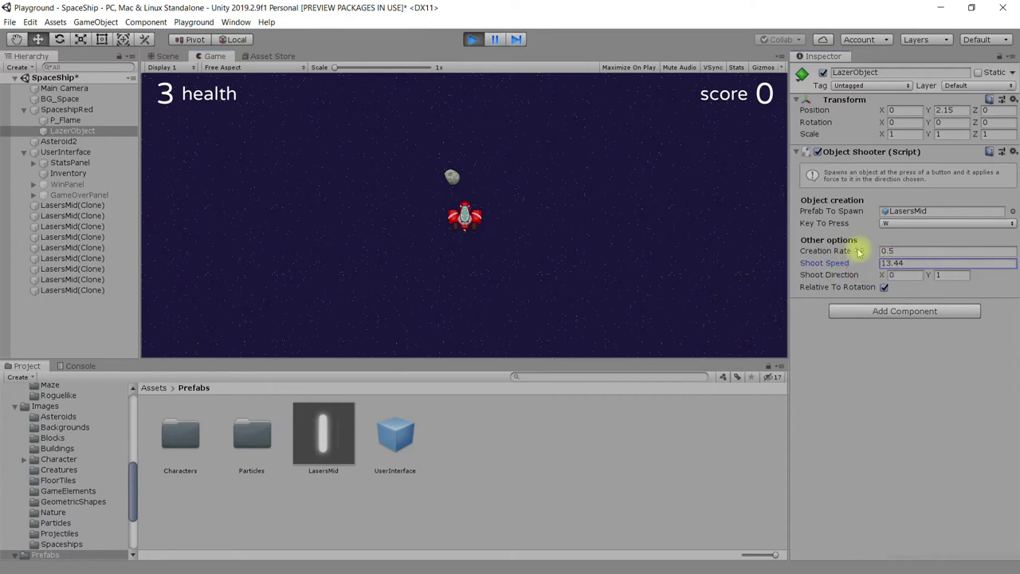
{"action": "left_click", "coordinate": [650, 236]}
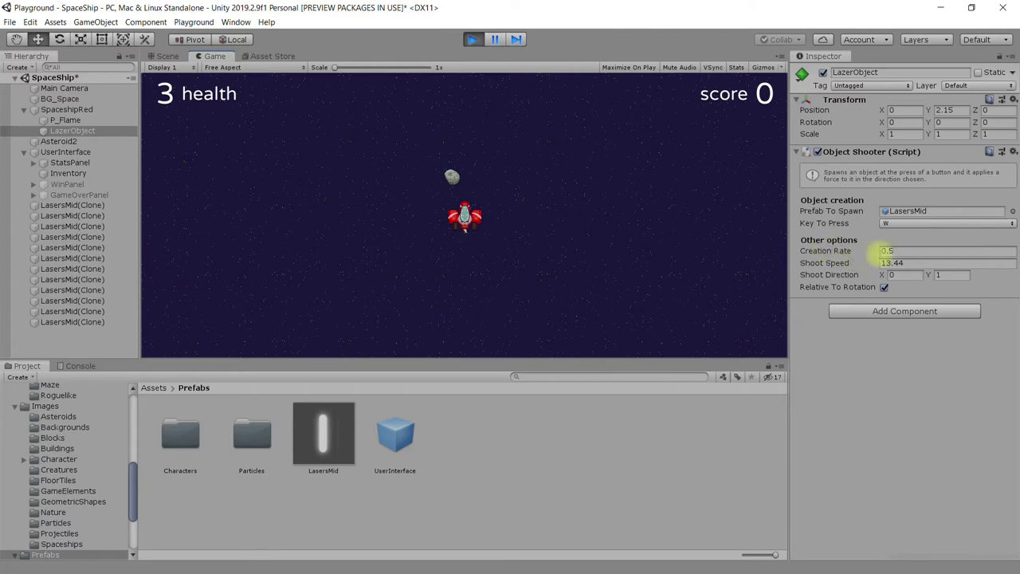
{"action": "left_click_drag", "start_coordinate": [877, 252], "coordinate": [869, 253]}
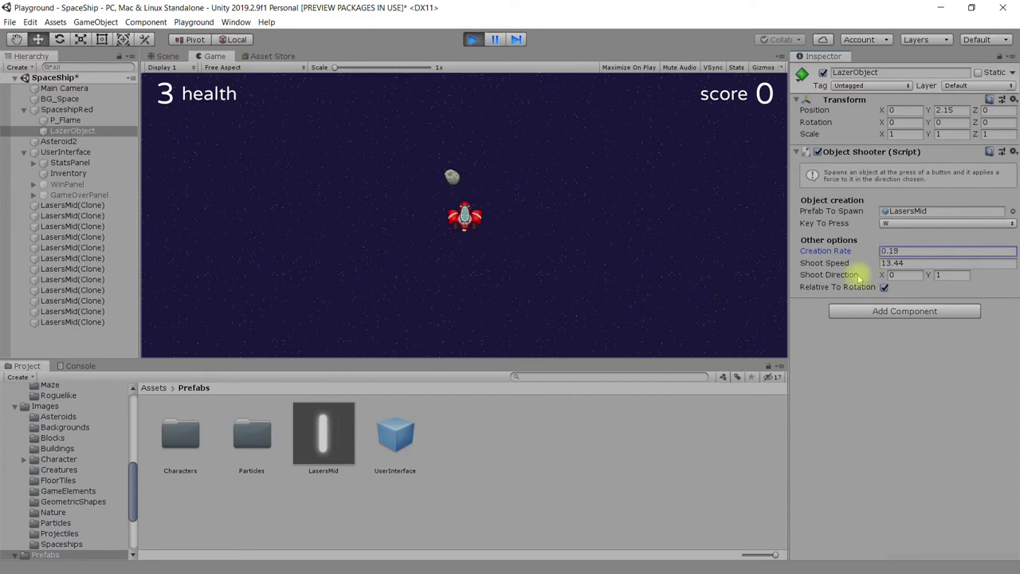
{"action": "left_click", "coordinate": [619, 261]}
{"action": "key", "text": "w"}
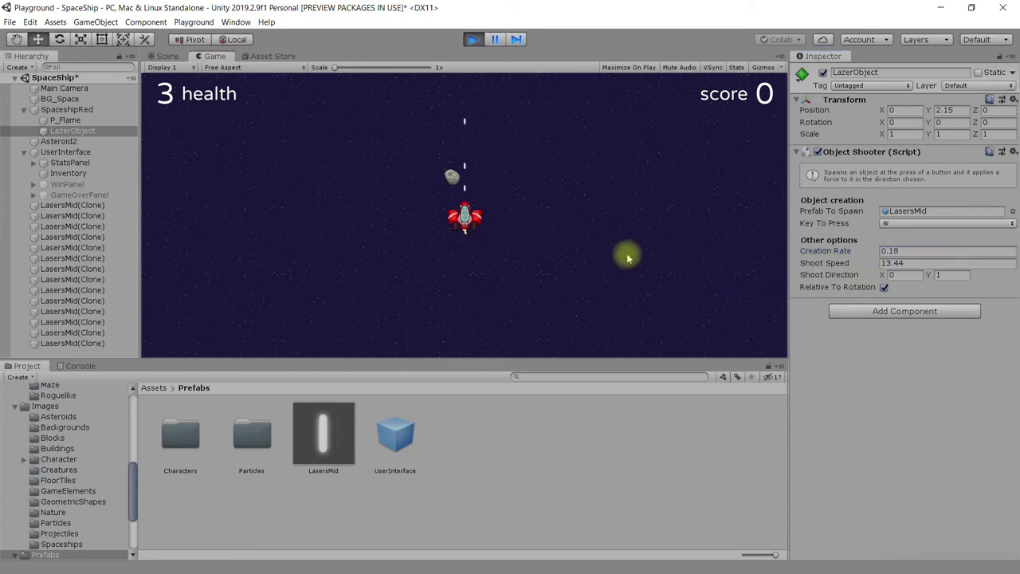
{"action": "key", "text": "w"}
- Try Creation Rate 7.81, then about 3, firing lasers with W at each rate
{"action": "left_click_drag", "start_coordinate": [862, 252], "coordinate": [4, 220]}
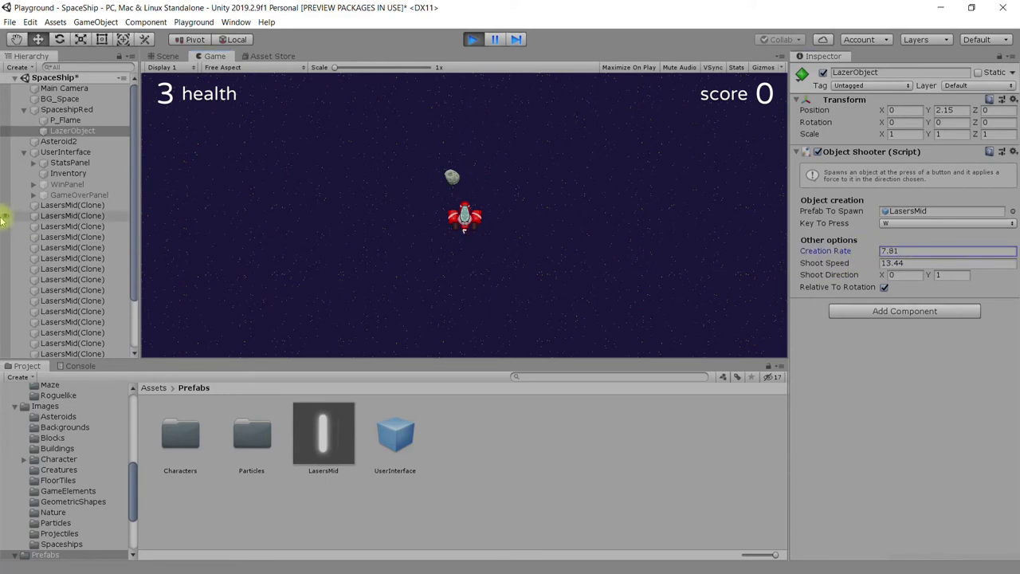
{"action": "left_click", "coordinate": [557, 212]}
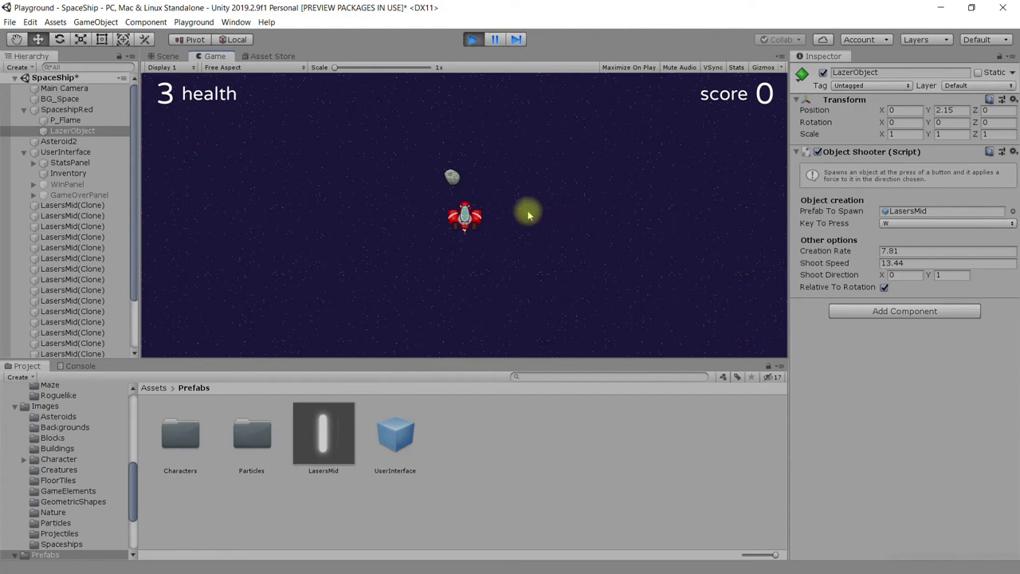
{"action": "key", "text": "w"}
{"action": "left_click_drag", "start_coordinate": [863, 250], "coordinate": [800, 263]}
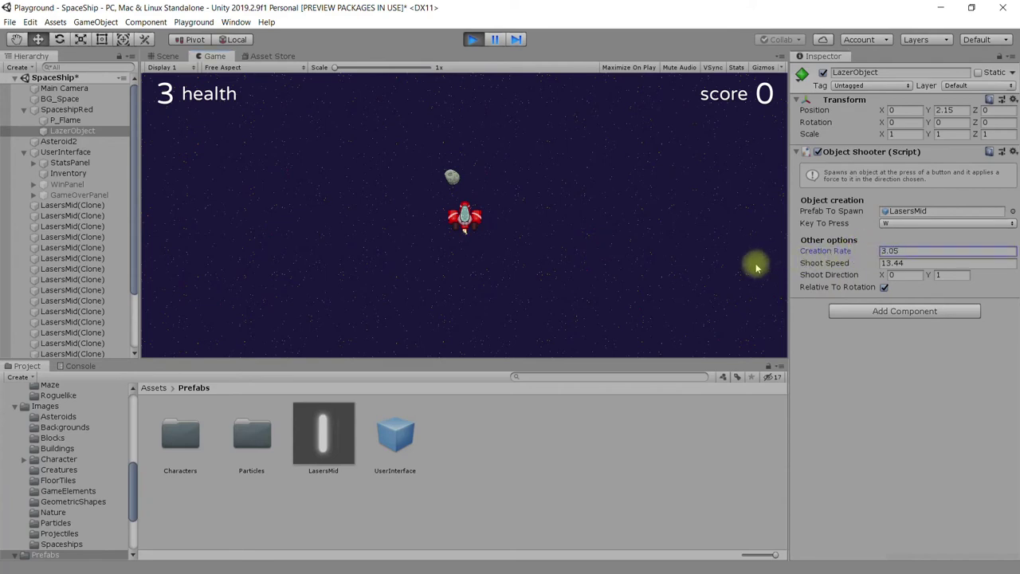
{"action": "left_click", "coordinate": [561, 188]}
{"action": "key", "text": "w"}
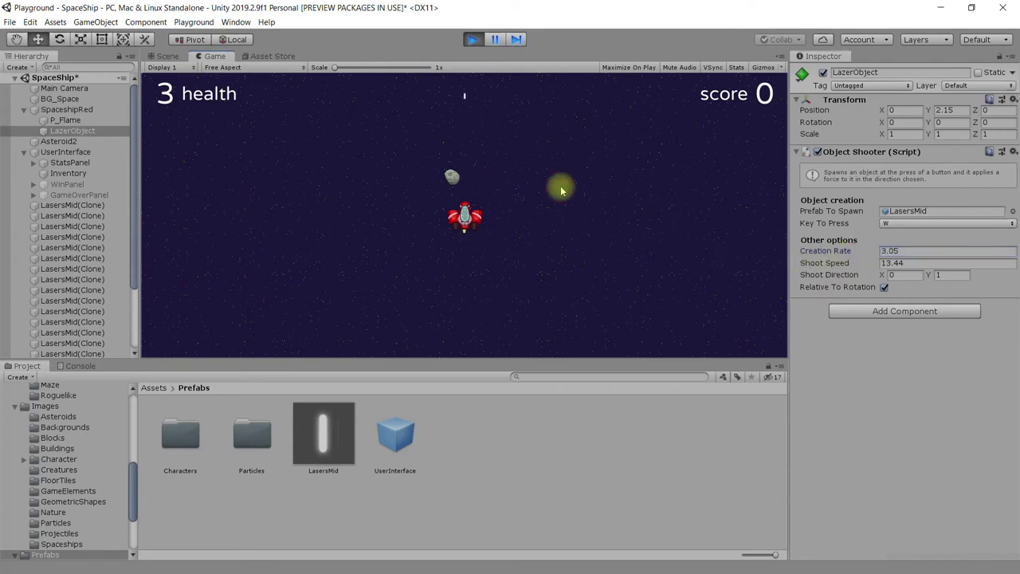
- Set Creation Rate to 1.69, fire a few more lasers, and stop the game
{"action": "left_click_drag", "start_coordinate": [865, 253], "coordinate": [848, 251]}
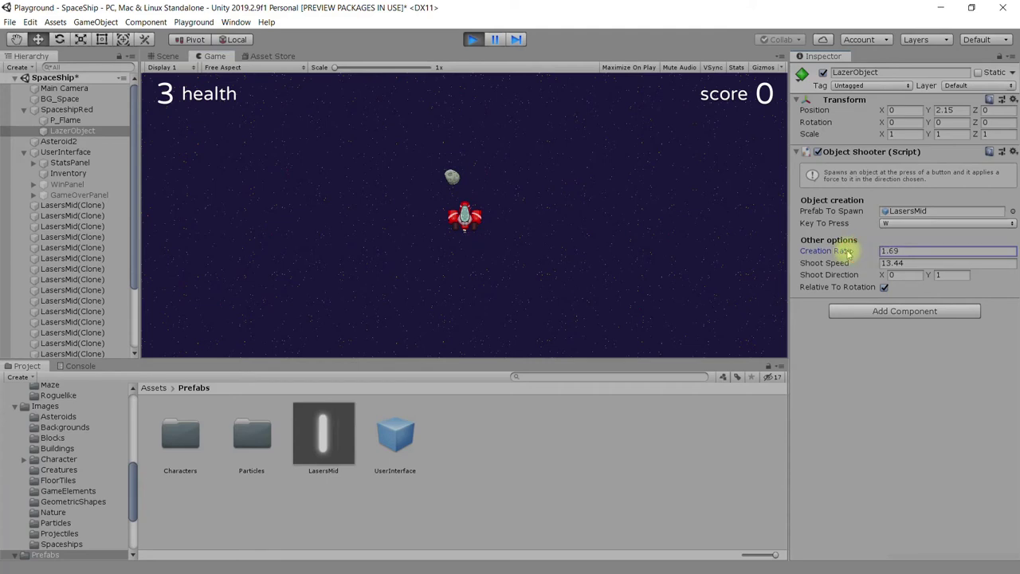
{"action": "left_click", "coordinate": [532, 235]}
{"action": "key", "text": "w"}
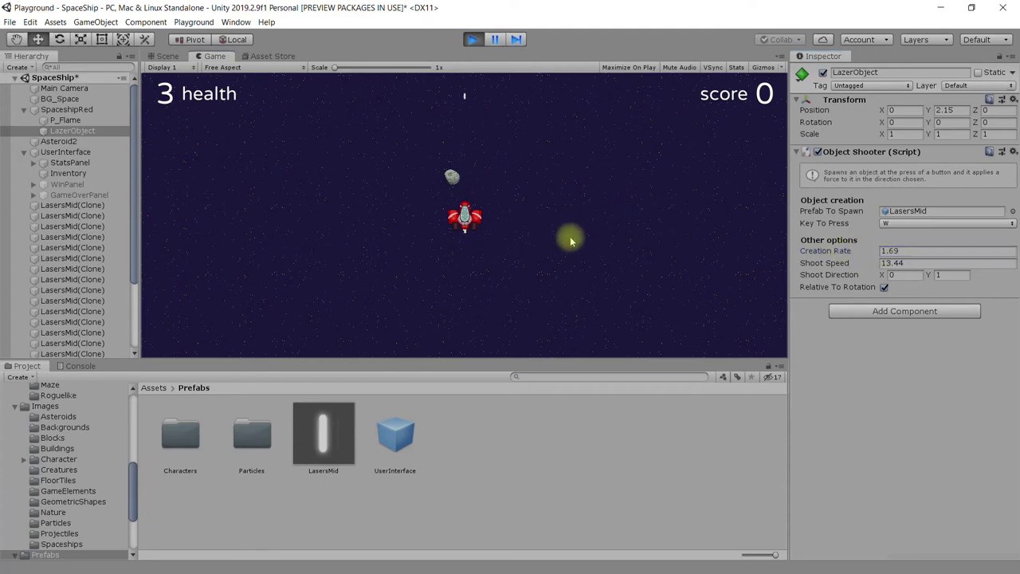
{"action": "key", "text": "w"}
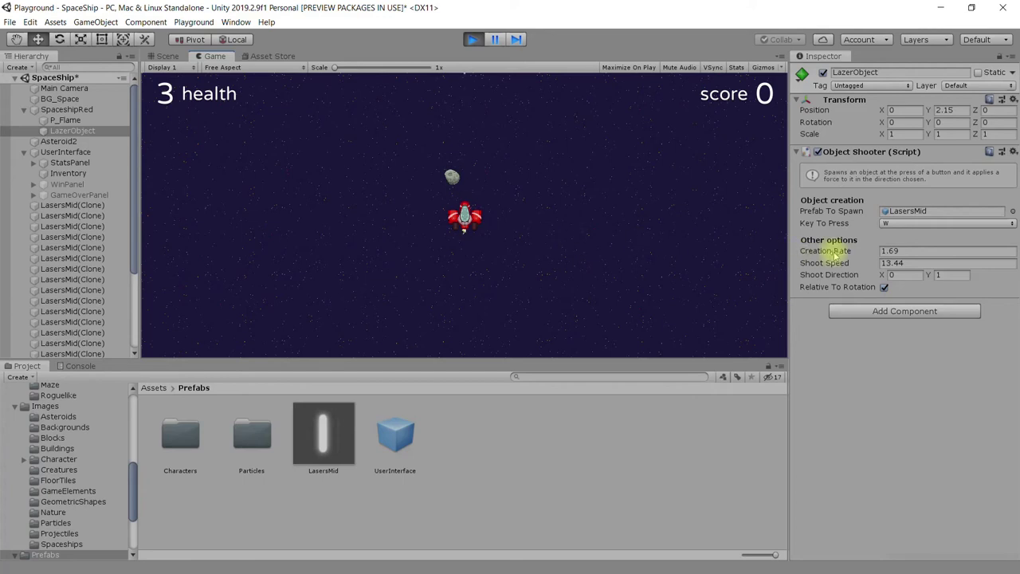
{"action": "left_click", "coordinate": [472, 39]}
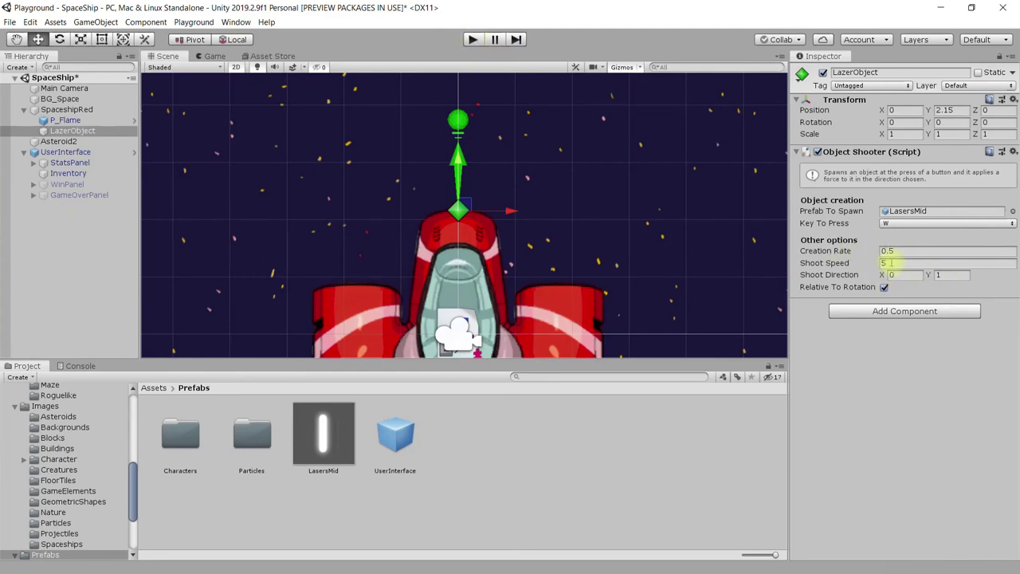
- Set Shoot Speed to 7 and Creation Rate to 0.3, then test-fire lasers in Play mode
{"action": "left_click", "coordinate": [892, 263]}
{"action": "type", "text": "7"}
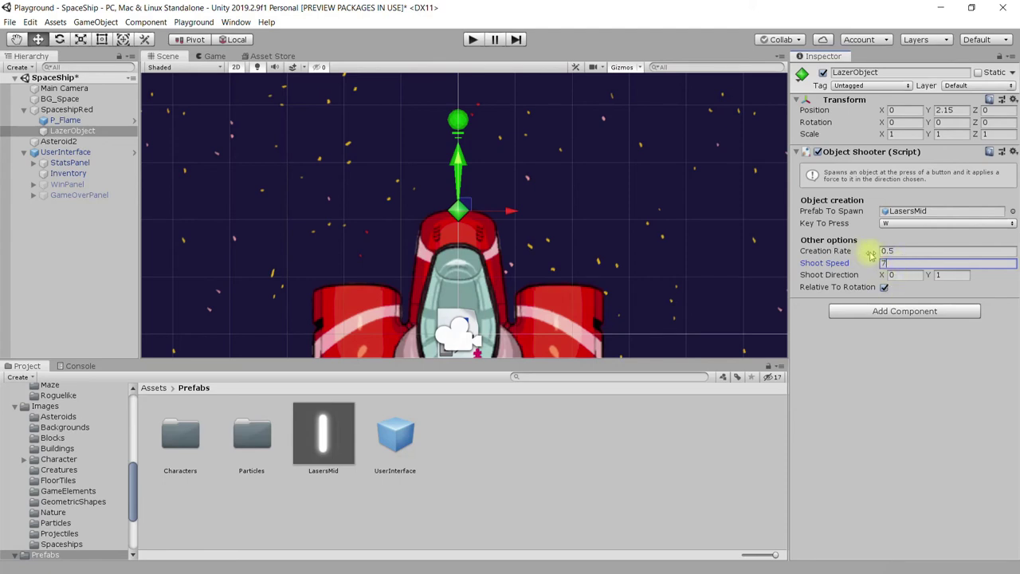
{"action": "left_click", "coordinate": [898, 251]}
{"action": "type", "text": "0.3"}
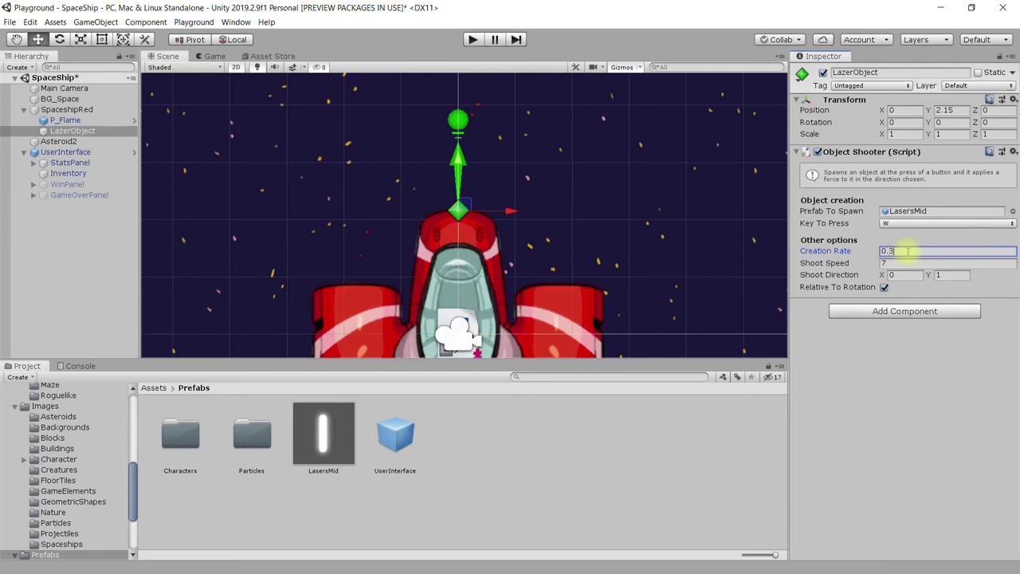
{"action": "left_click", "coordinate": [473, 39]}
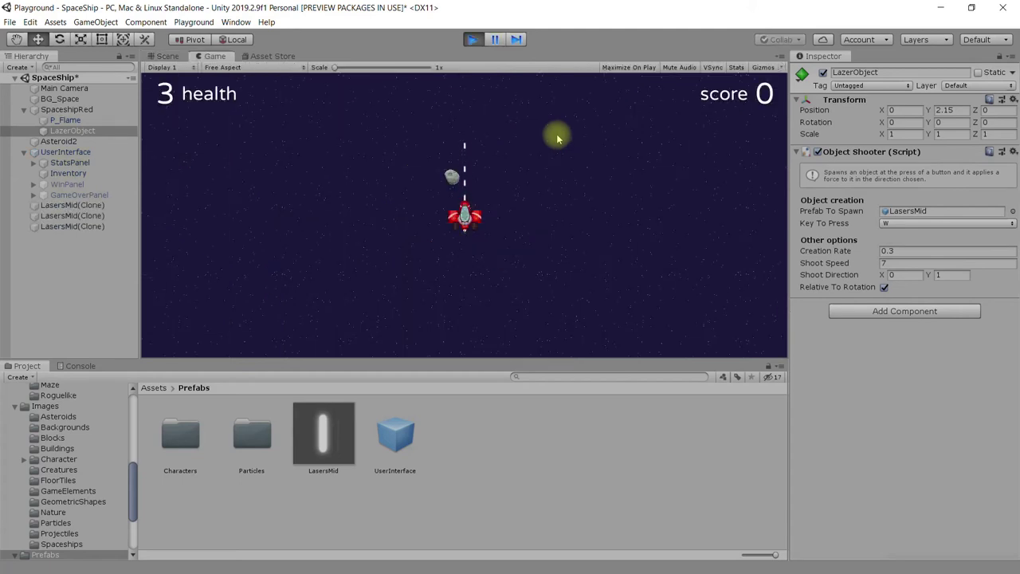
{"action": "key", "text": "w"}
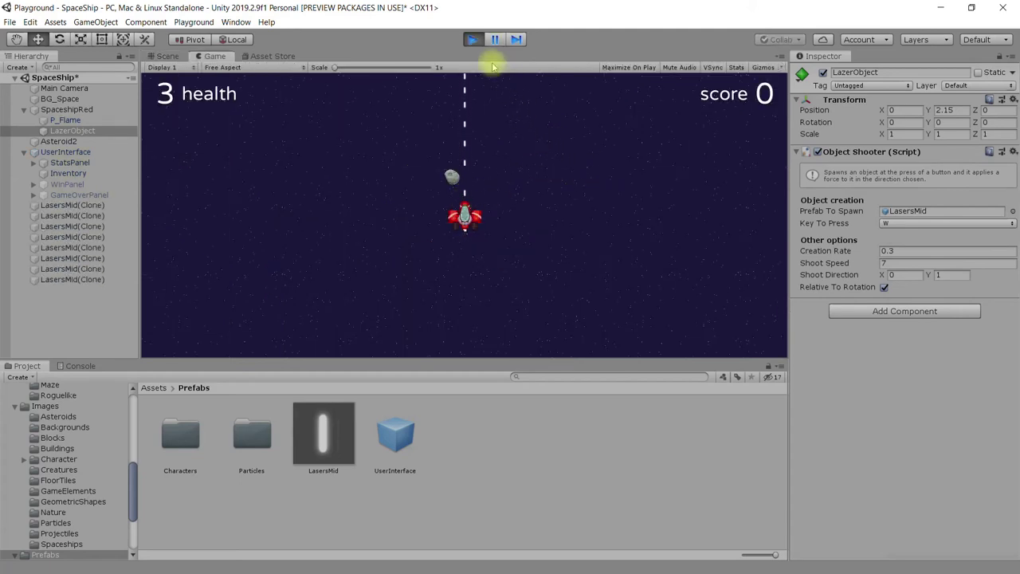
{"action": "left_click", "coordinate": [472, 39]}
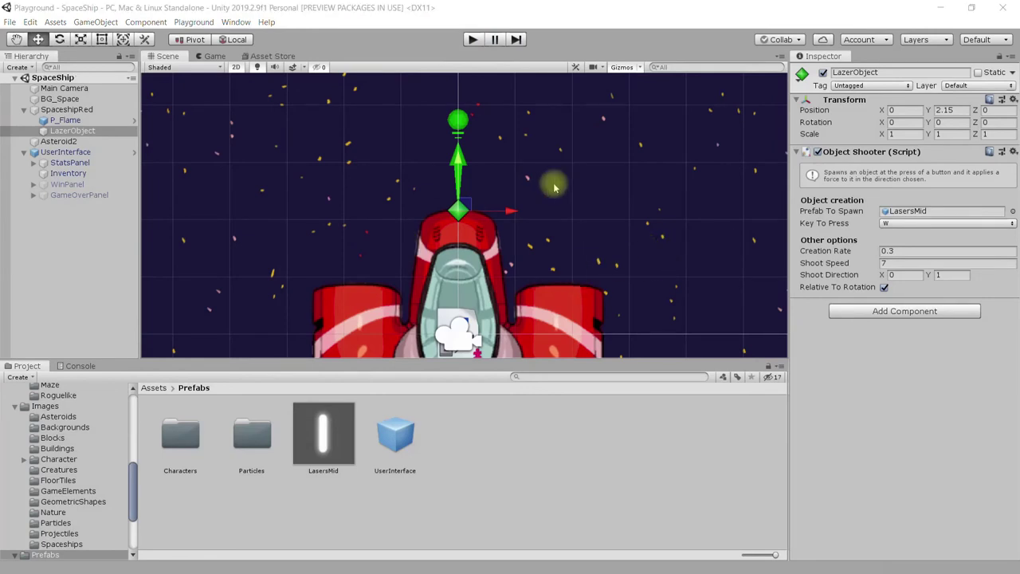
- Zoom out and move Asteroid2 right so it sits directly above the ship
{"action": "scroll", "coordinate": [549, 209], "scroll_direction": "down", "scroll_amount": 2}
{"action": "scroll", "coordinate": [549, 209], "scroll_direction": "down", "scroll_amount": 2}
{"action": "scroll", "coordinate": [590, 159], "scroll_direction": "down", "scroll_amount": 2}
{"action": "middle_click_drag", "start_coordinate": [585, 125], "coordinate": [547, 194]}
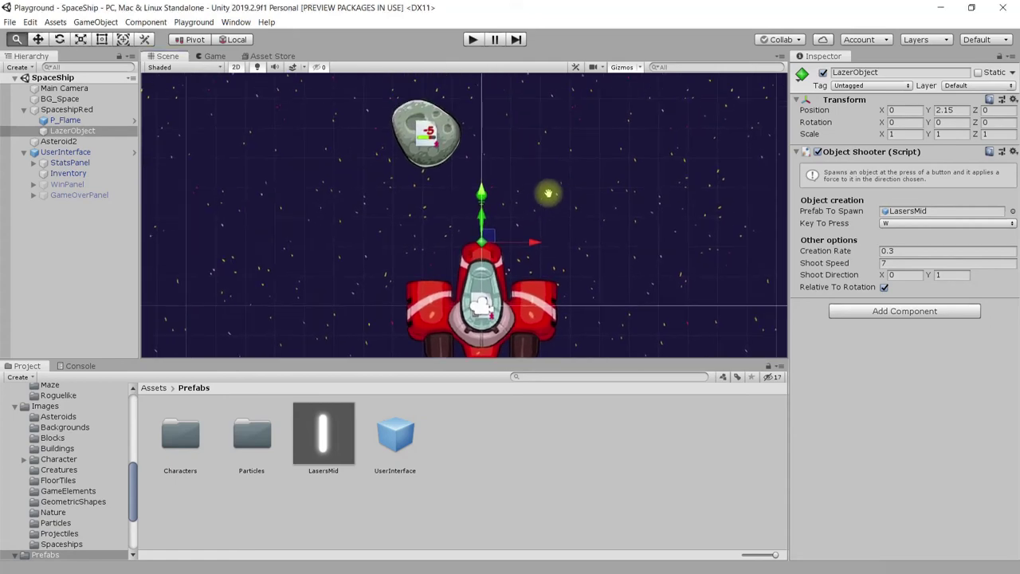
{"action": "left_click", "coordinate": [451, 146]}
{"action": "left_click_drag", "start_coordinate": [449, 144], "coordinate": [508, 140]}
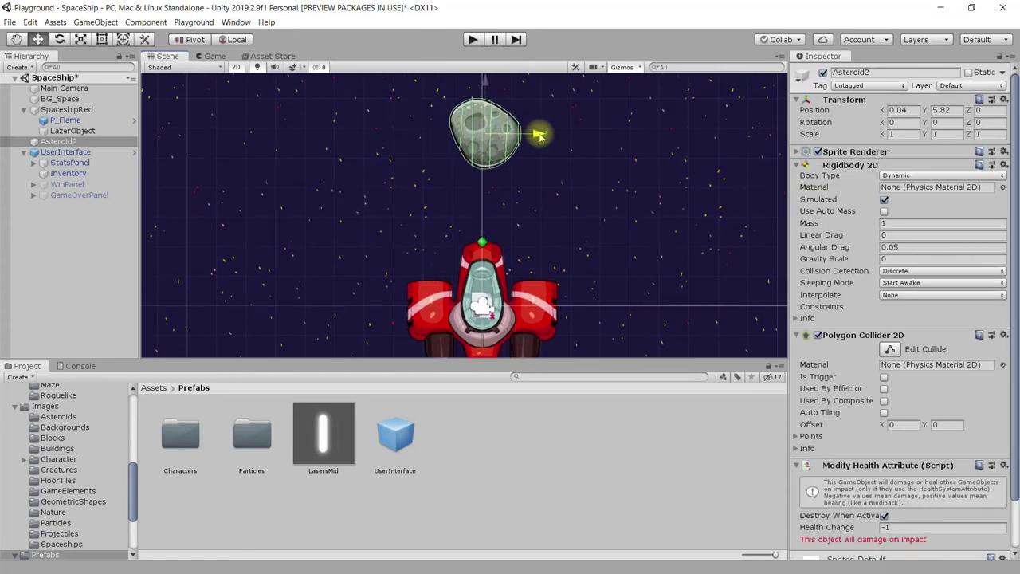
- Test the asteroid hit in Play mode, then collapse Asteroid2's Polygon Collider 2D
{"action": "left_click", "coordinate": [473, 39]}
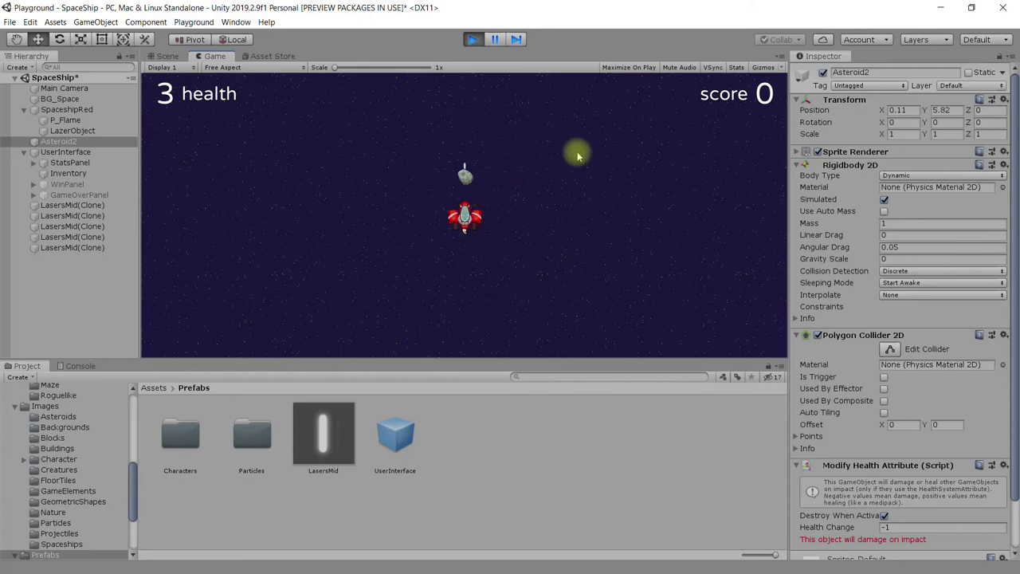
{"action": "left_click", "coordinate": [472, 40]}
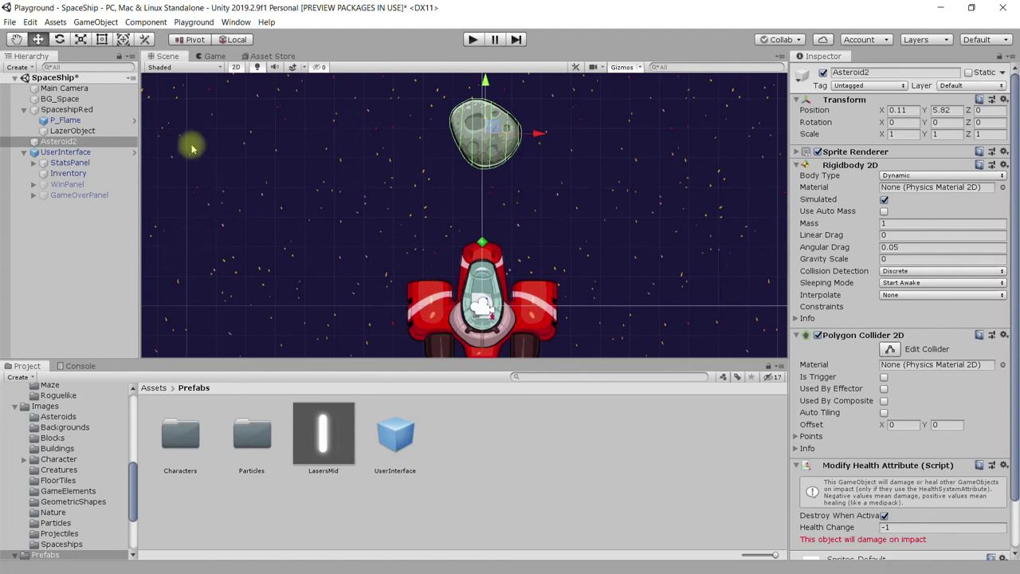
{"action": "left_click", "coordinate": [80, 143]}
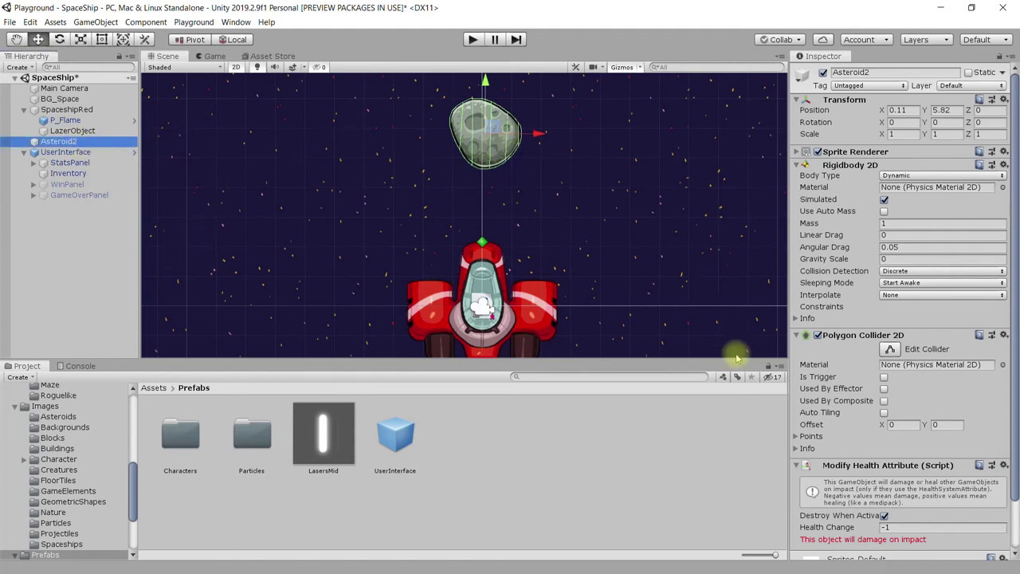
{"action": "left_click", "coordinate": [841, 338]}
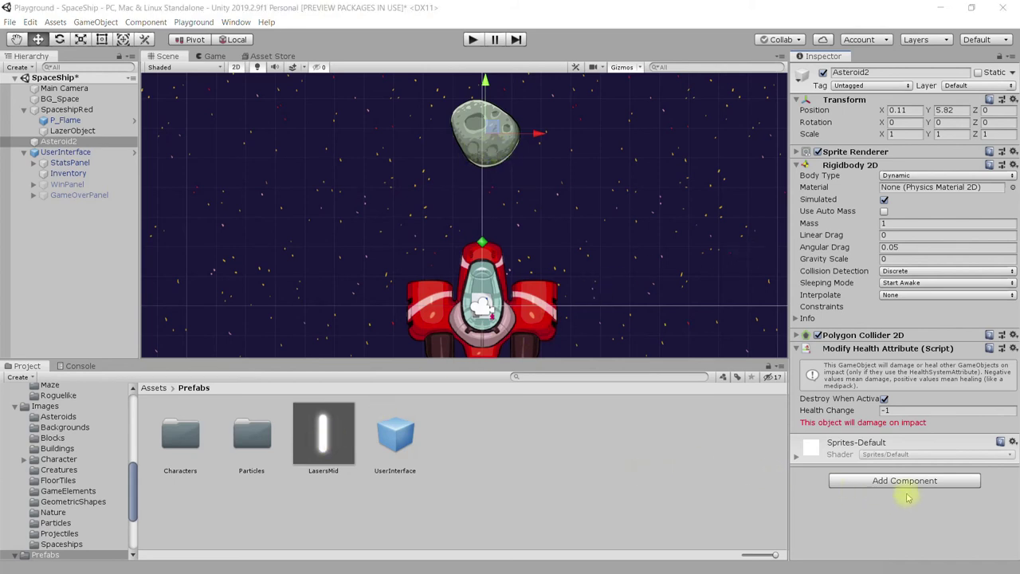
- Add a Destroy For Points Attribute component to Asteroid2
{"action": "left_click", "coordinate": [882, 480]}
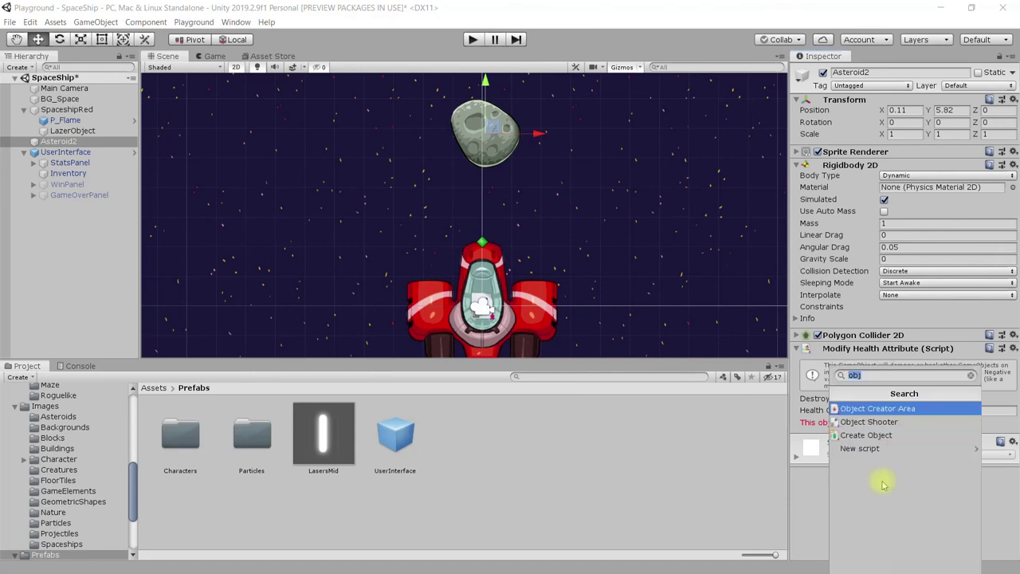
{"action": "type", "text": "de"}
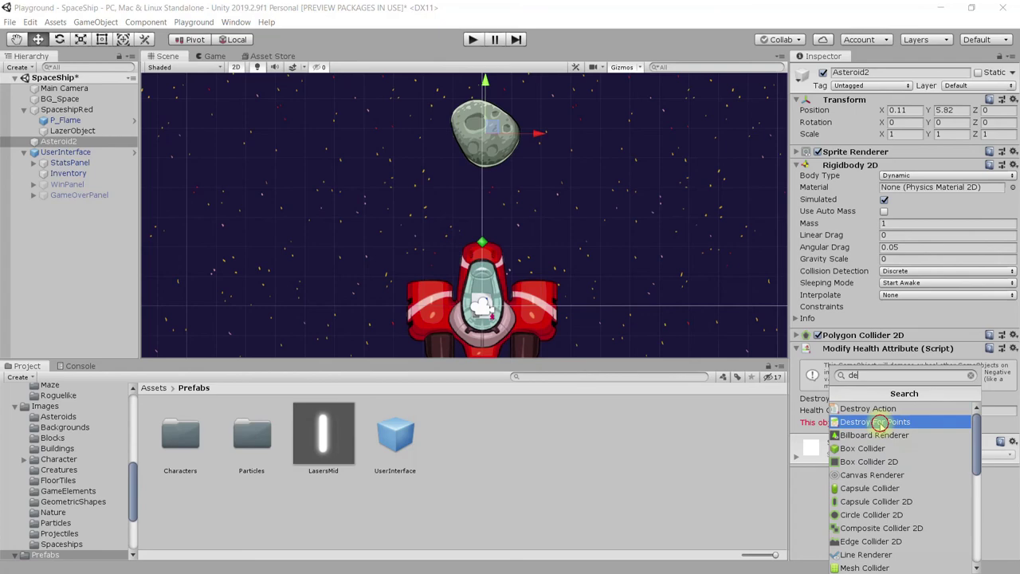
{"action": "left_click", "coordinate": [880, 424]}
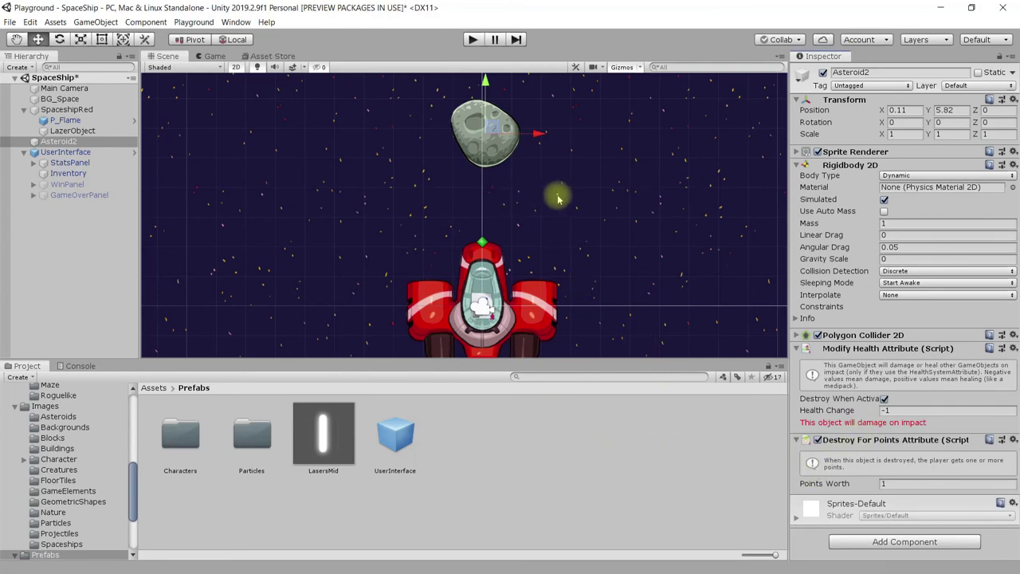
- Shoot Asteroid2 in Play mode to confirm the score reaches 1
{"action": "left_click", "coordinate": [472, 38]}
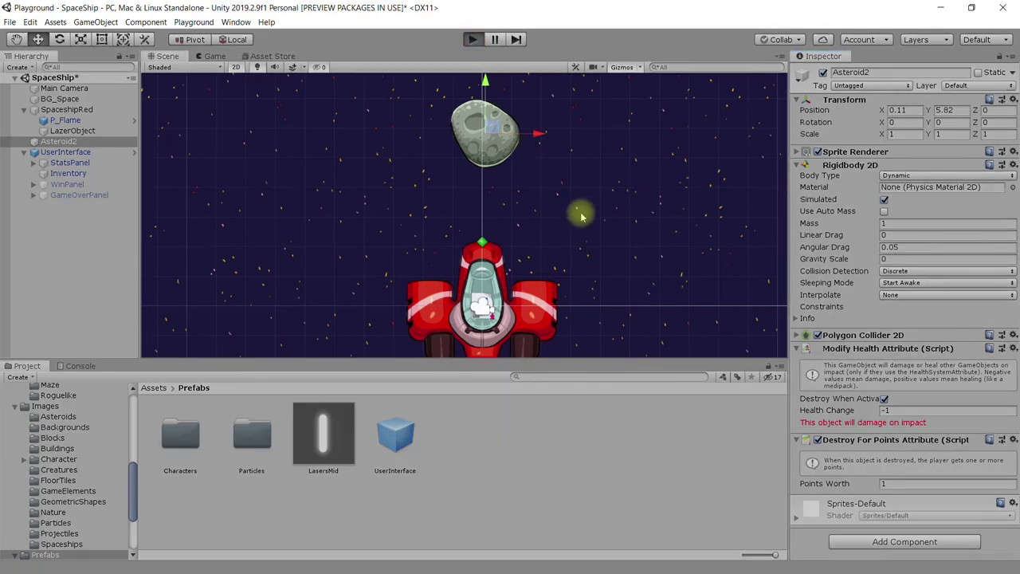
{"action": "key", "text": "space"}
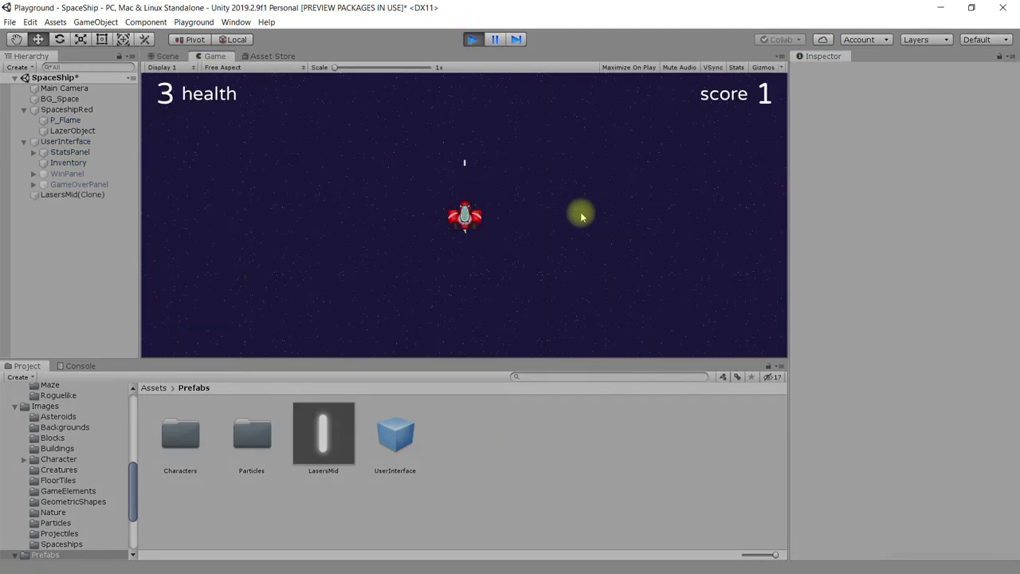
{"action": "left_click", "coordinate": [472, 40]}
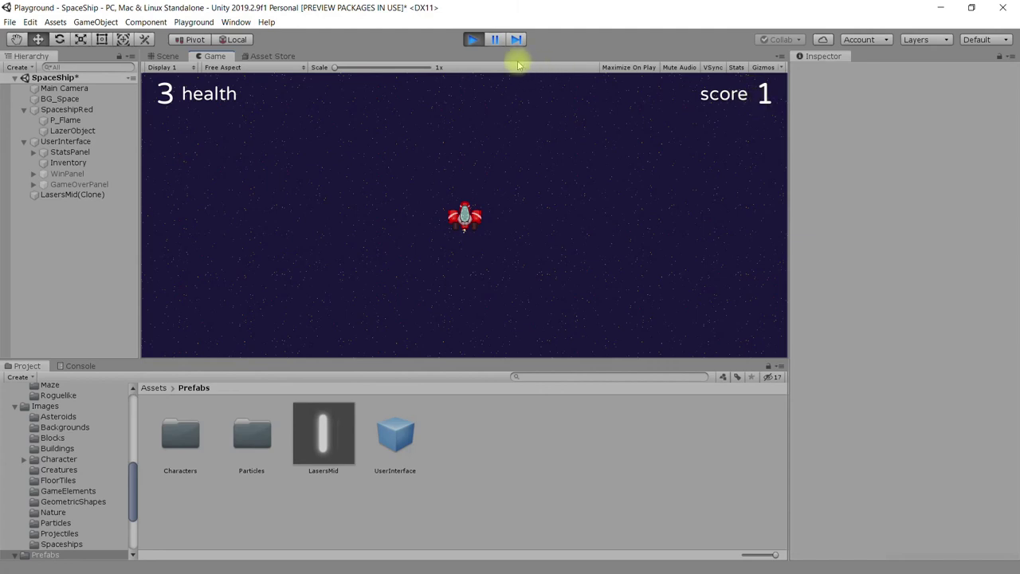
{"action": "left_click", "coordinate": [472, 39]}
- Set Asteroid2's Points Worth to 5 and run a play test that wins the game
{"action": "left_click", "coordinate": [80, 141]}
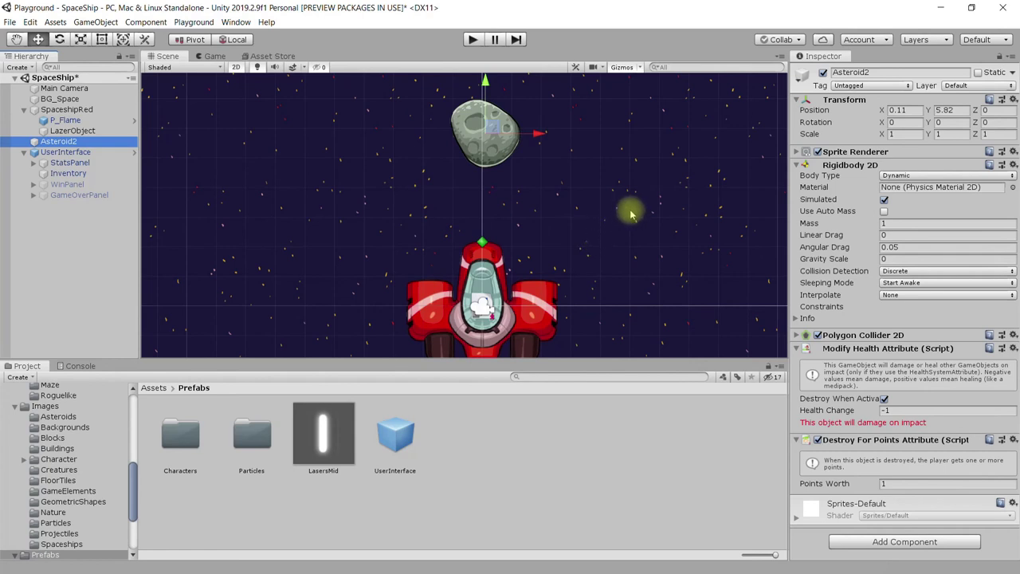
{"action": "left_click", "coordinate": [908, 484]}
{"action": "type", "text": "0"}
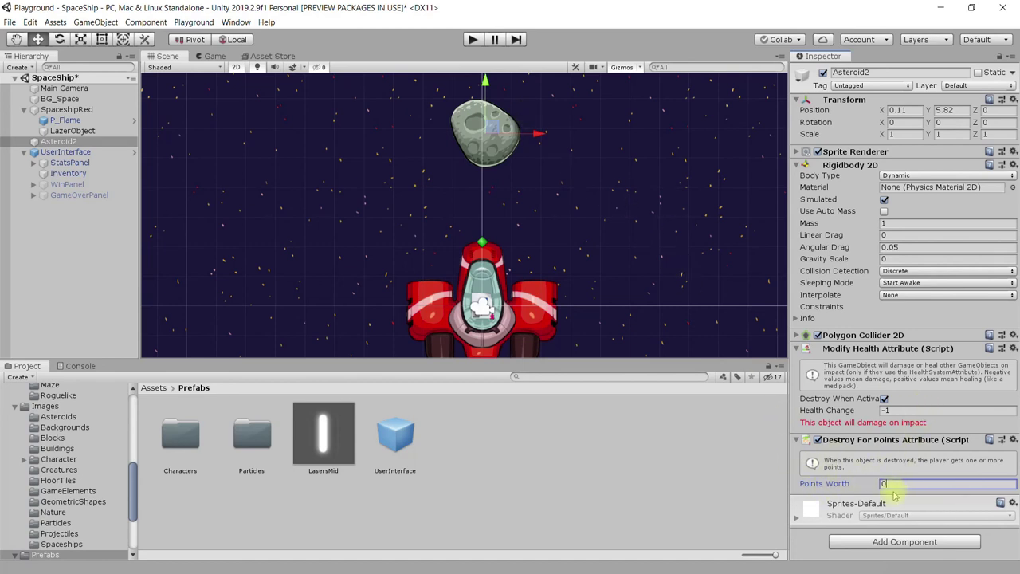
{"action": "type", "text": "2"}
{"action": "type", "text": "5"}
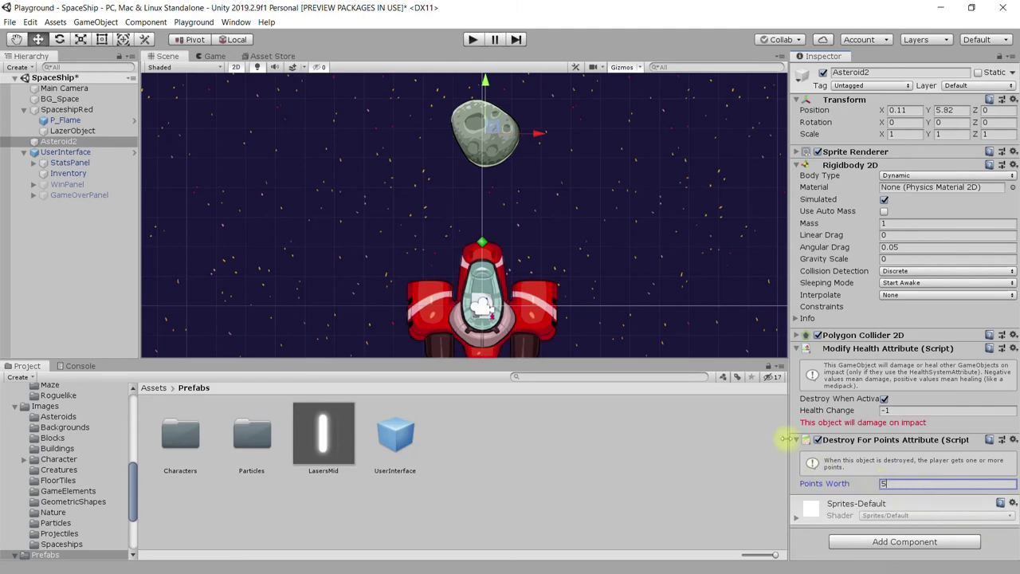
{"action": "left_click", "coordinate": [474, 40]}
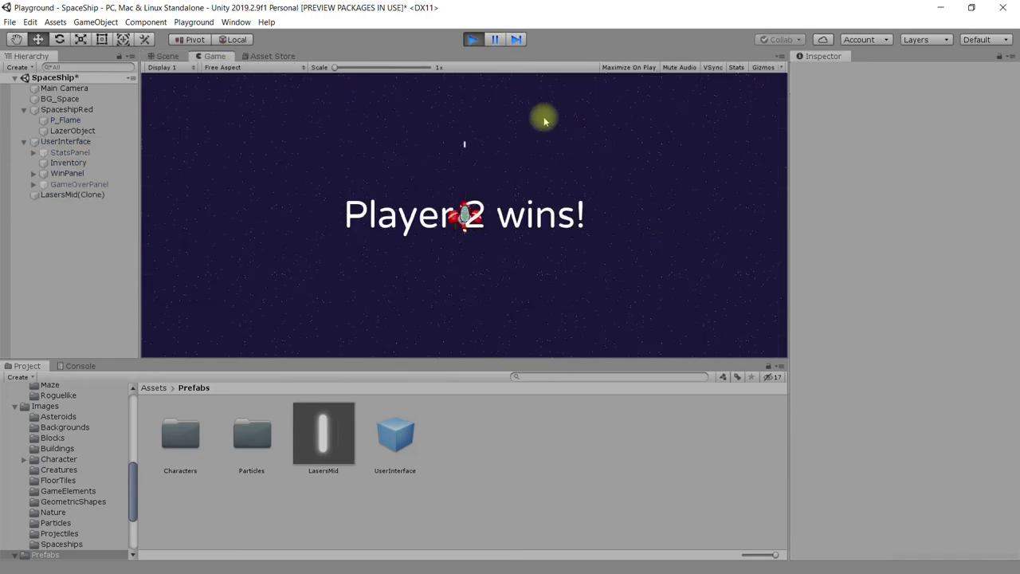
{"action": "left_click", "coordinate": [473, 40]}
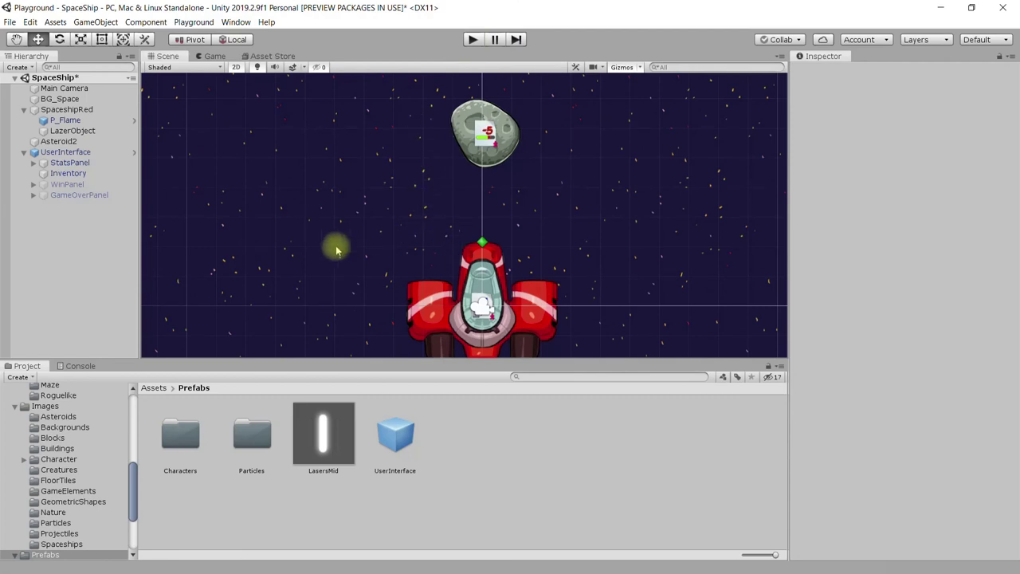
- Check Score To Win is 5 on UserInterface, then set Asteroid2's Points Worth to 0
{"action": "left_click", "coordinate": [64, 153]}
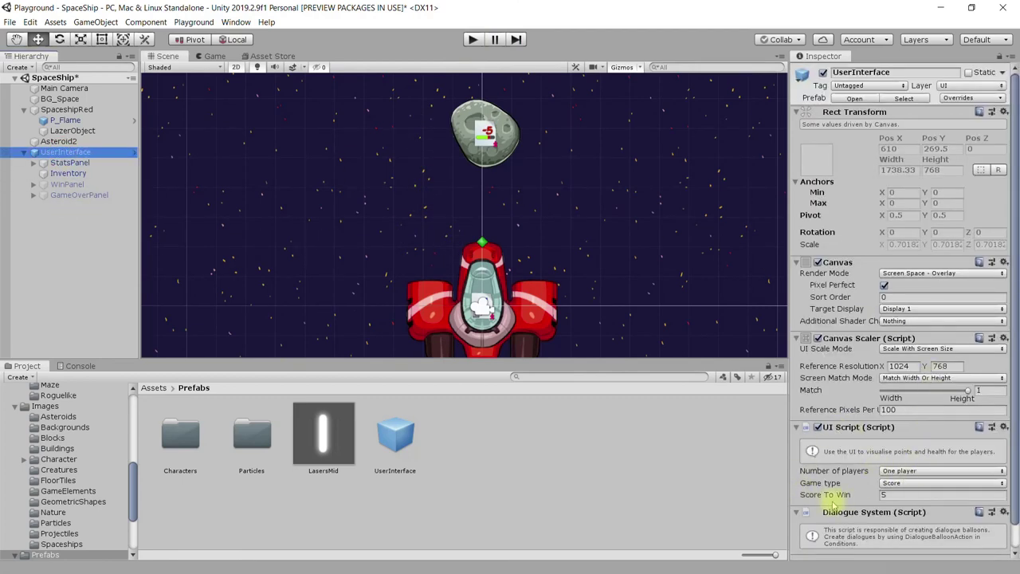
{"action": "left_click", "coordinate": [896, 495]}
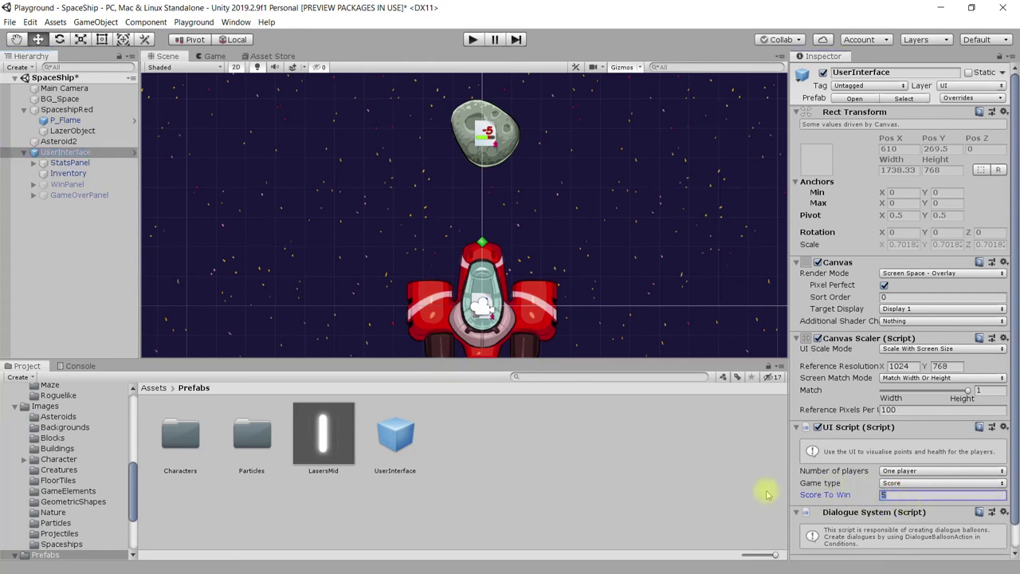
{"action": "left_click", "coordinate": [72, 142]}
{"action": "left_click", "coordinate": [903, 484]}
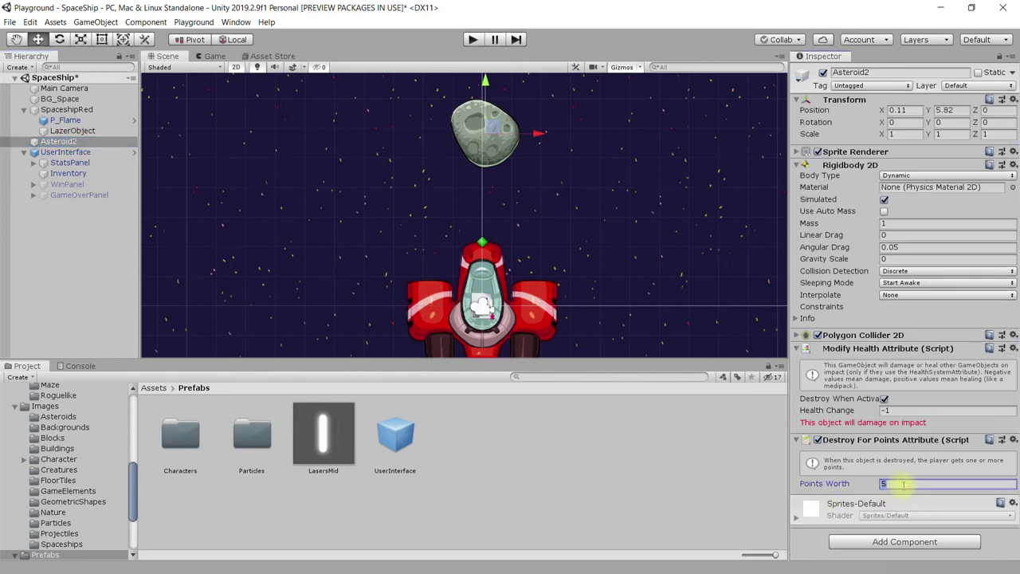
{"action": "left_click", "coordinate": [606, 452]}
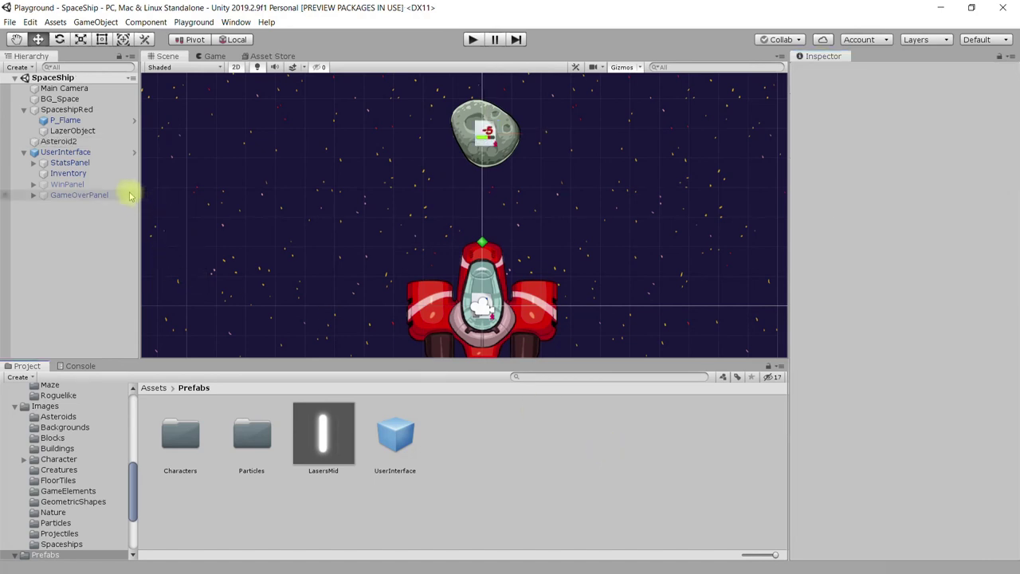
{"action": "left_click", "coordinate": [63, 141]}
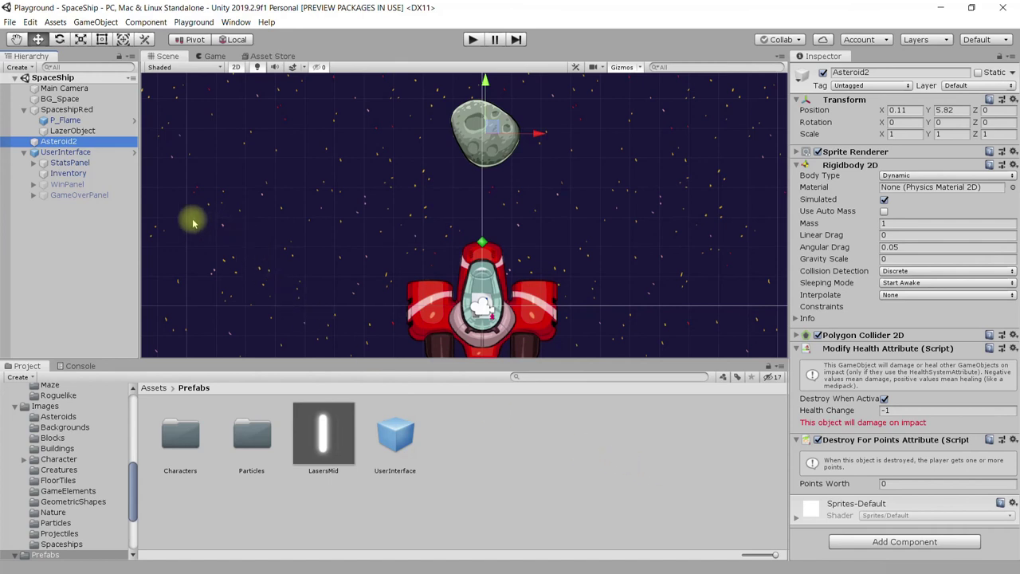
{"action": "left_click", "coordinate": [101, 141]}
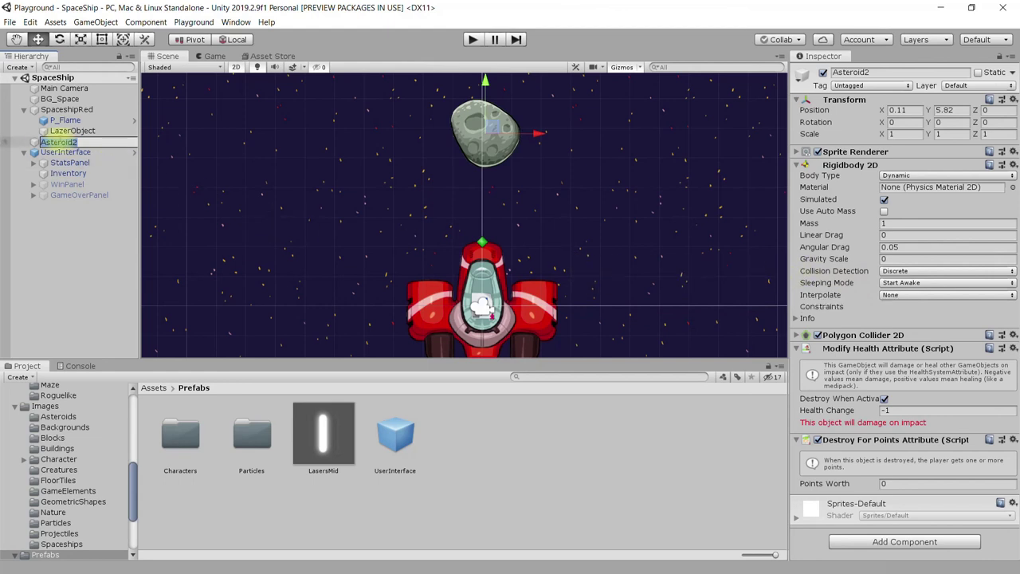
{"action": "left_click", "coordinate": [34, 144]}
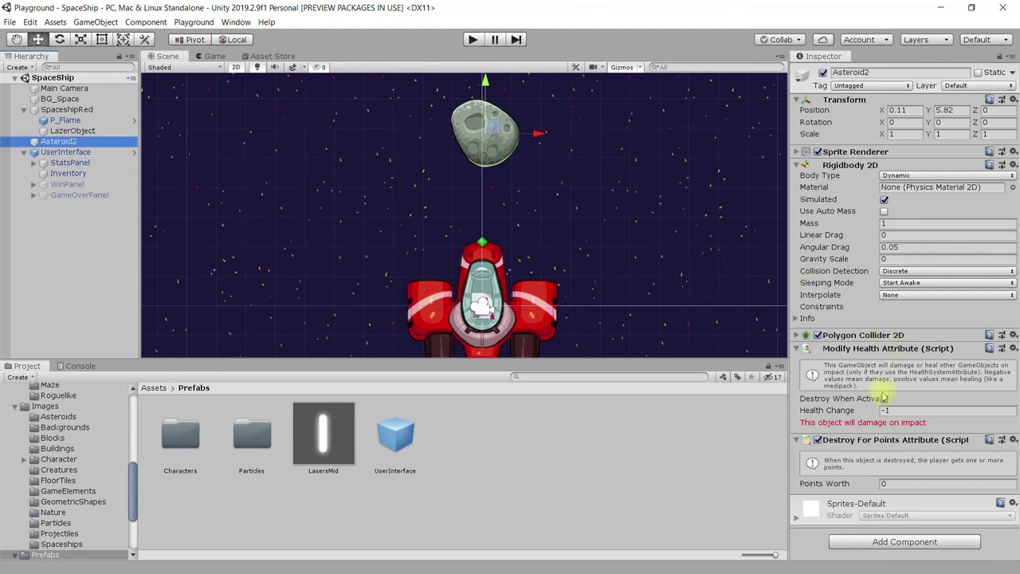